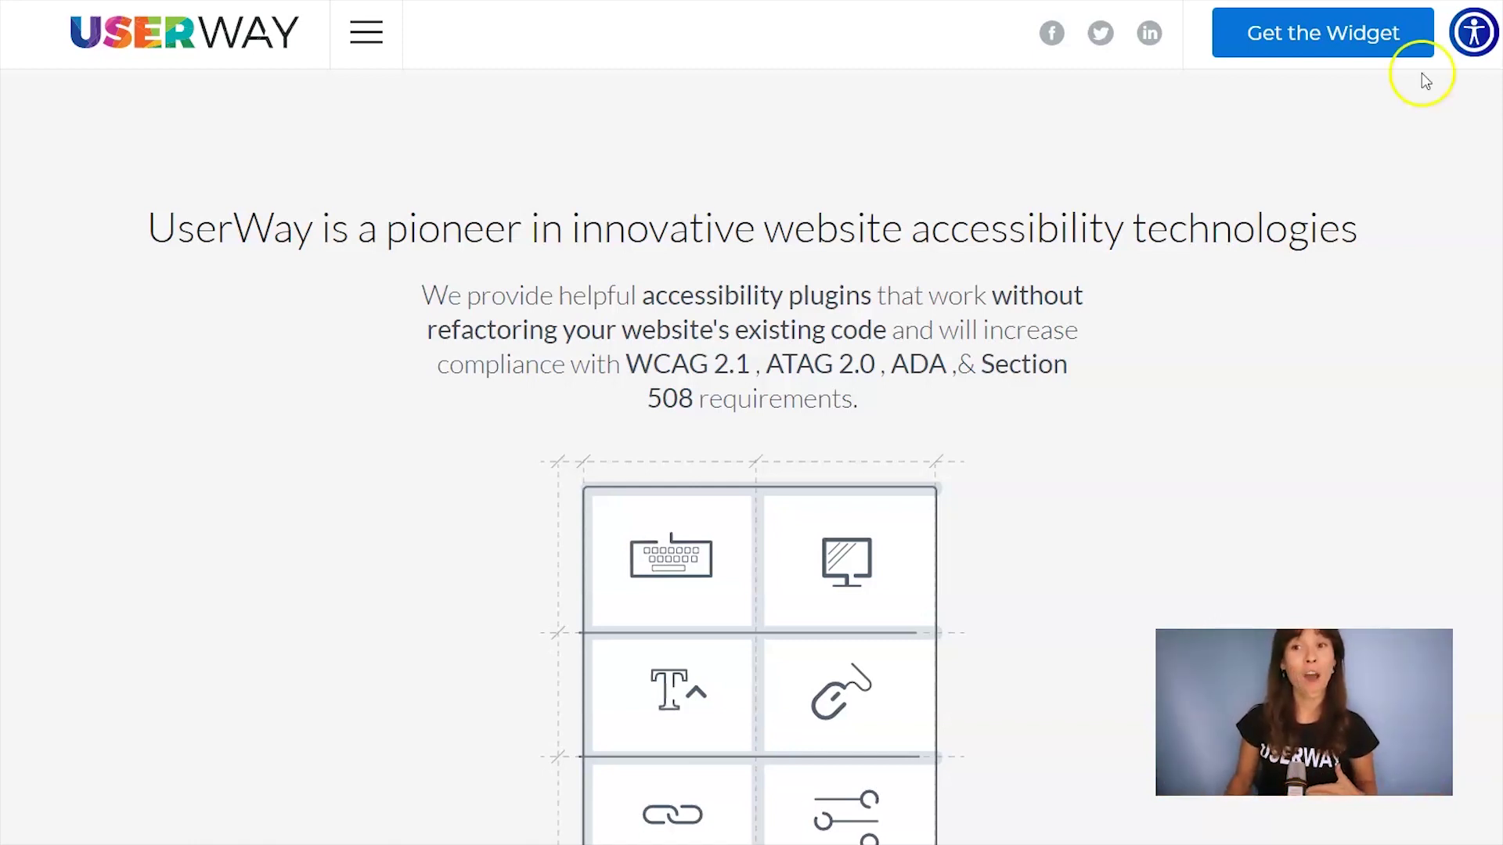
Begin the free UserWay widget setup, agree to the terms, and pass the name/email step
{"action": "left_click", "coordinate": [1311, 40]}
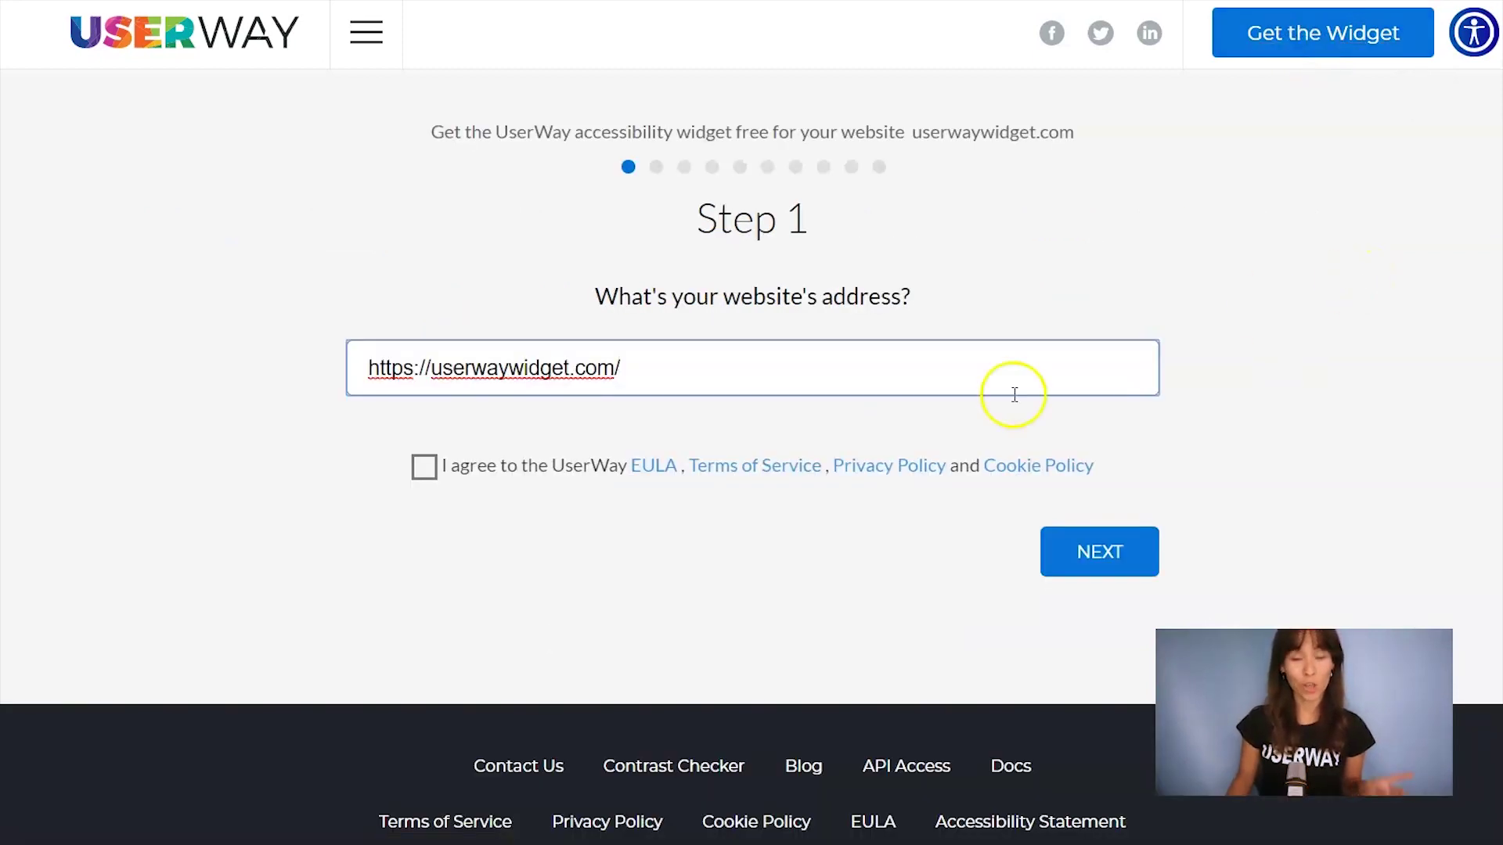
{"action": "left_click", "coordinate": [424, 467]}
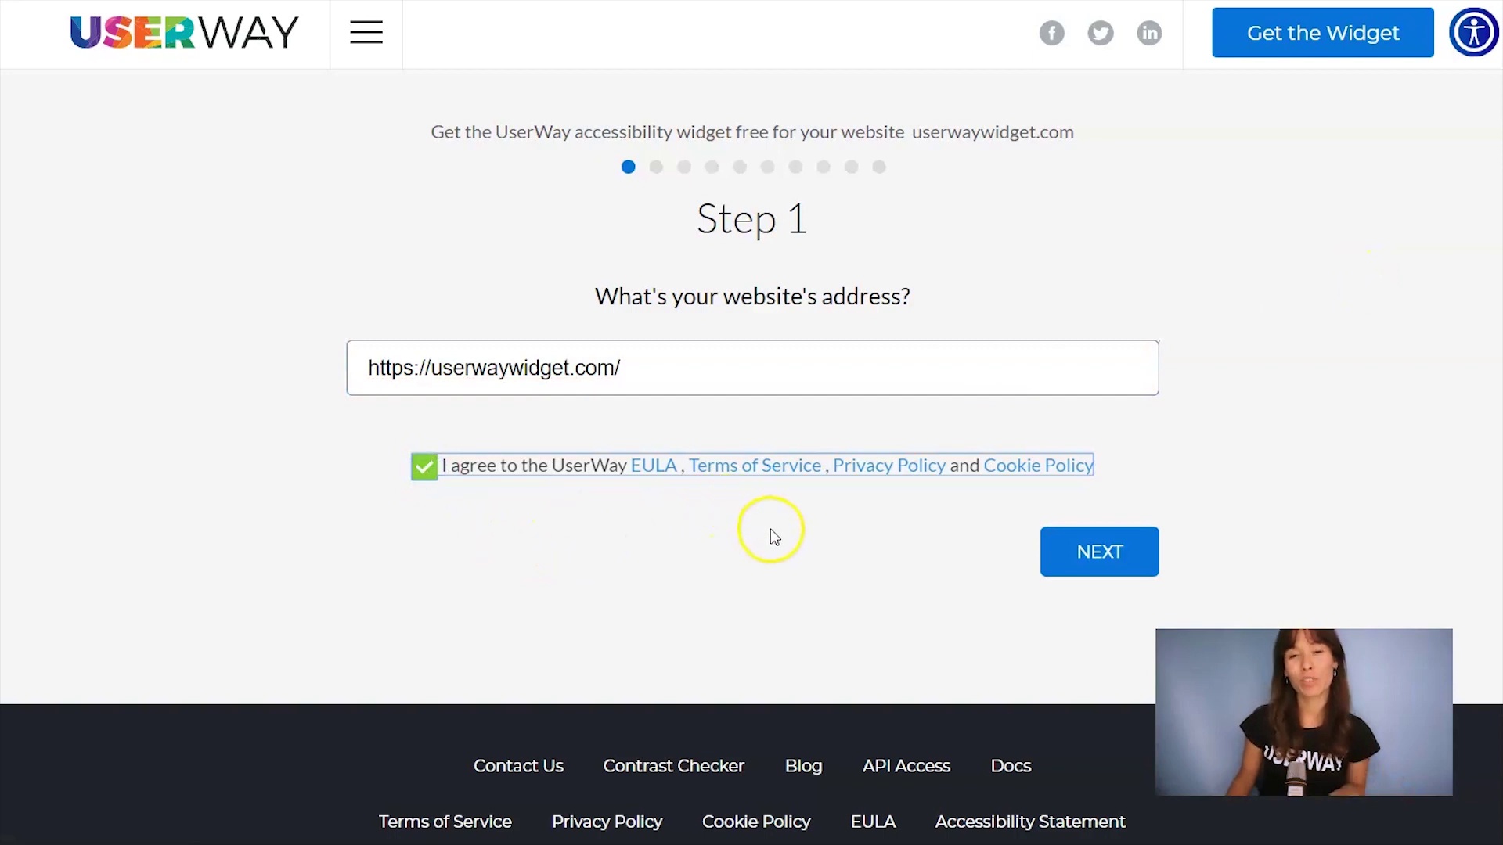
{"action": "left_click", "coordinate": [1089, 553]}
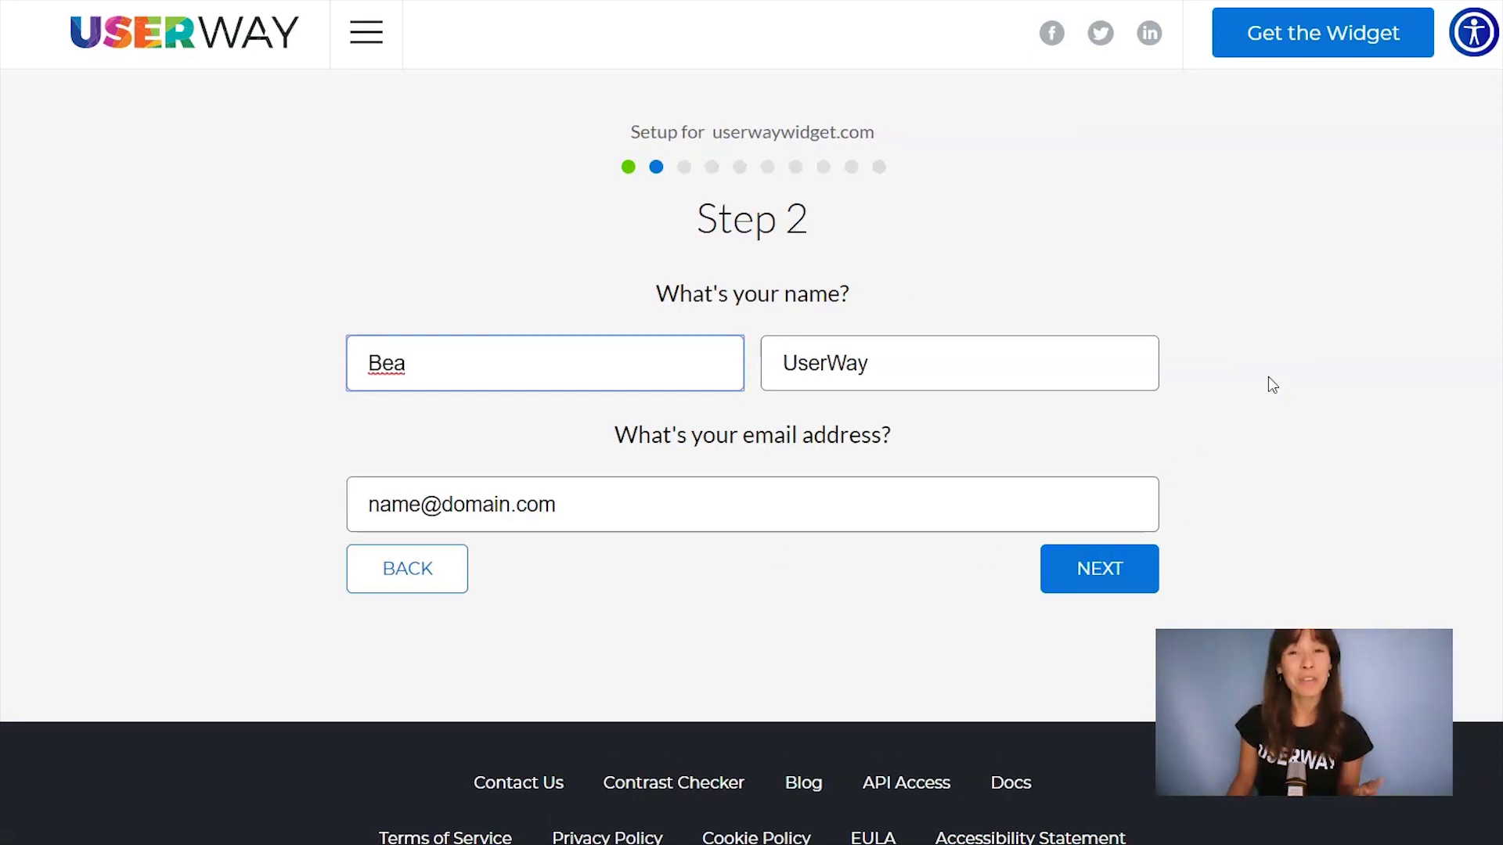
{"action": "left_click", "coordinate": [1107, 577]}
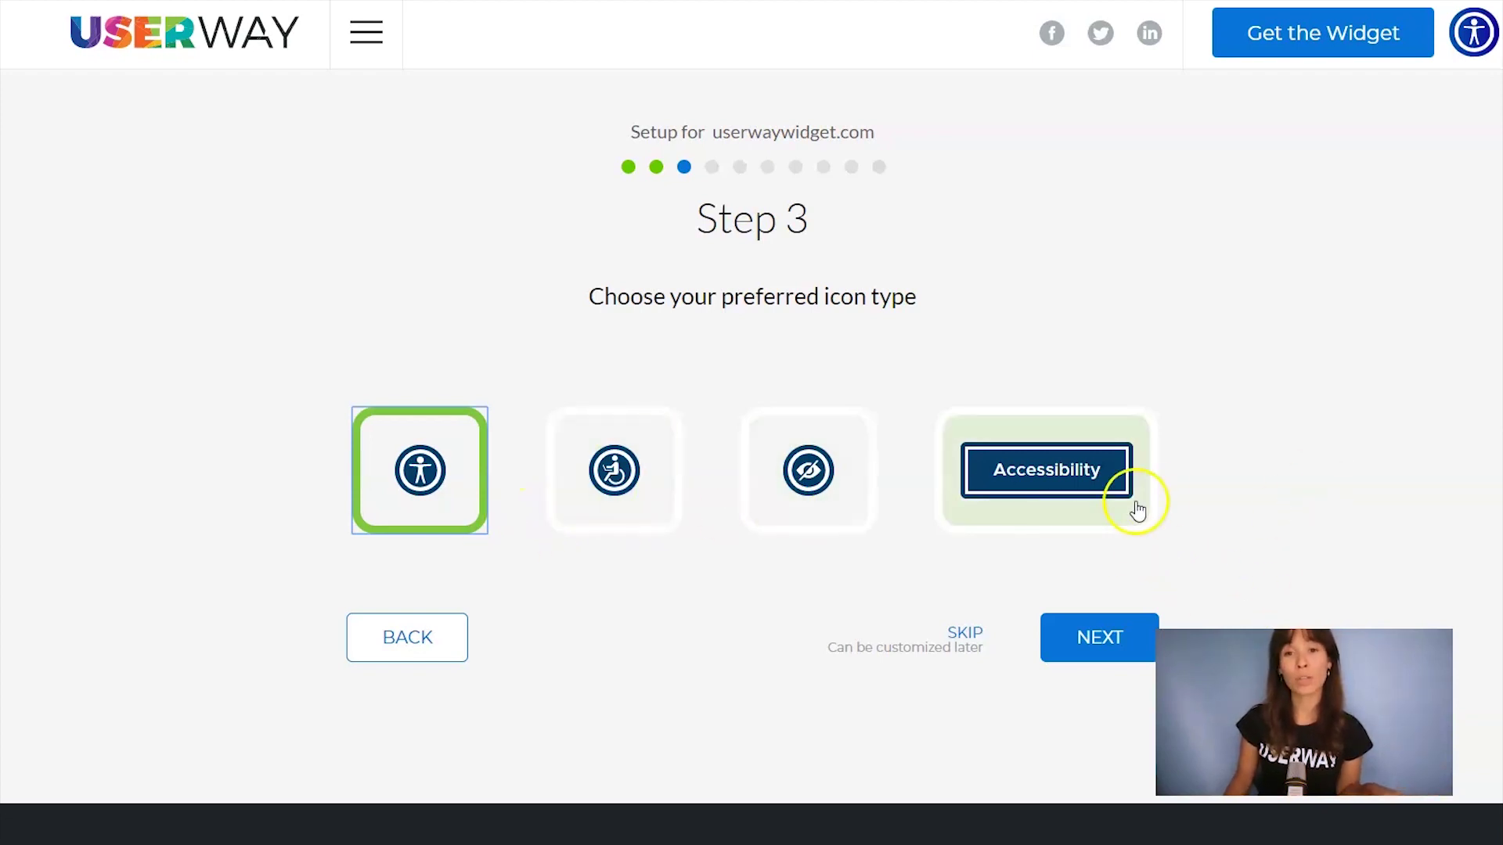
Accept the default icon type and the larger button size to reach the colour step
{"action": "left_click", "coordinate": [1103, 637]}
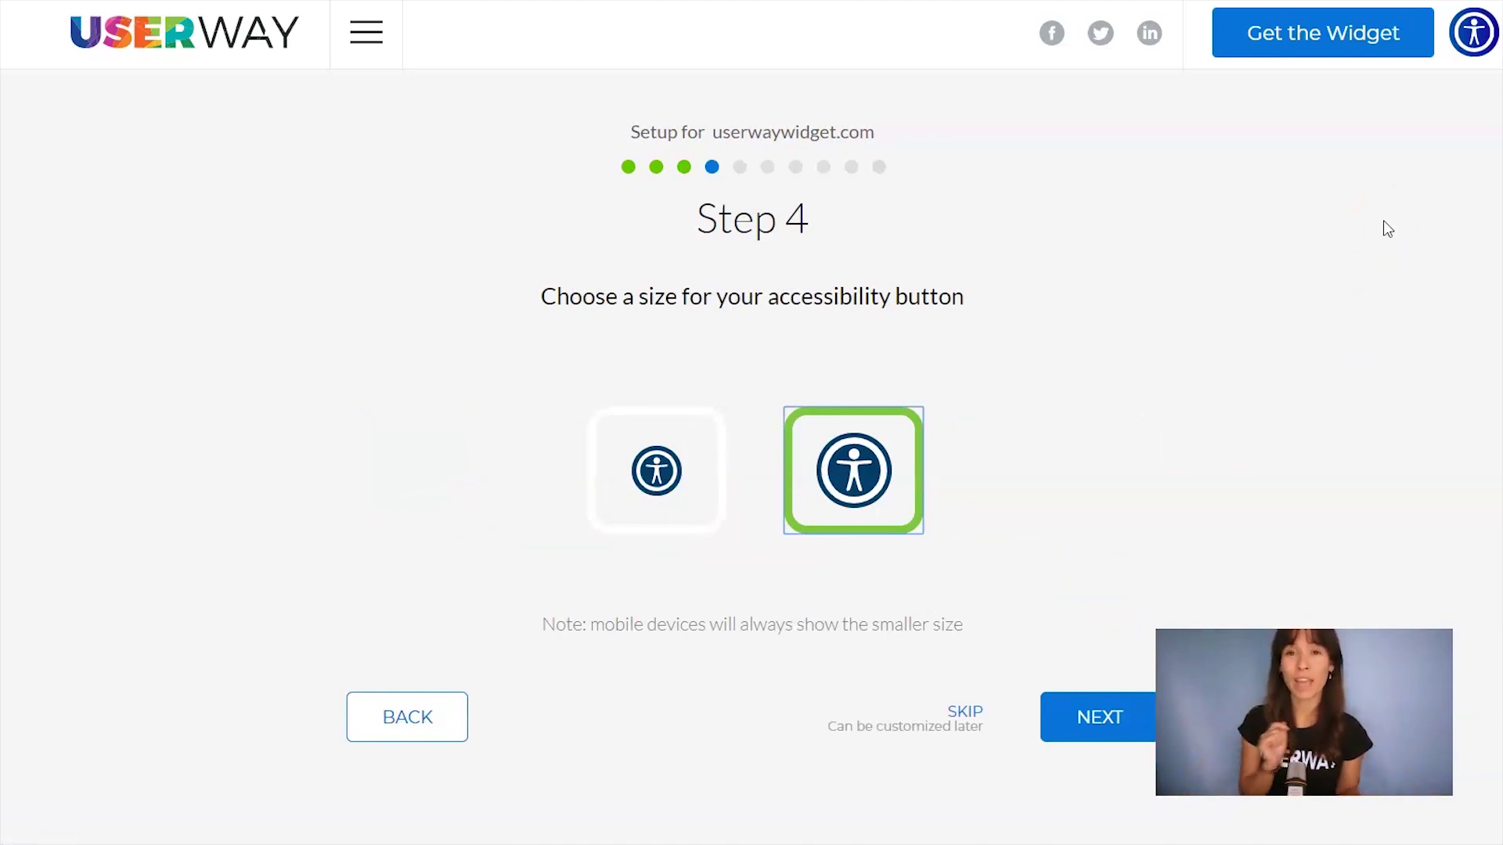
{"action": "left_click", "coordinate": [1086, 712]}
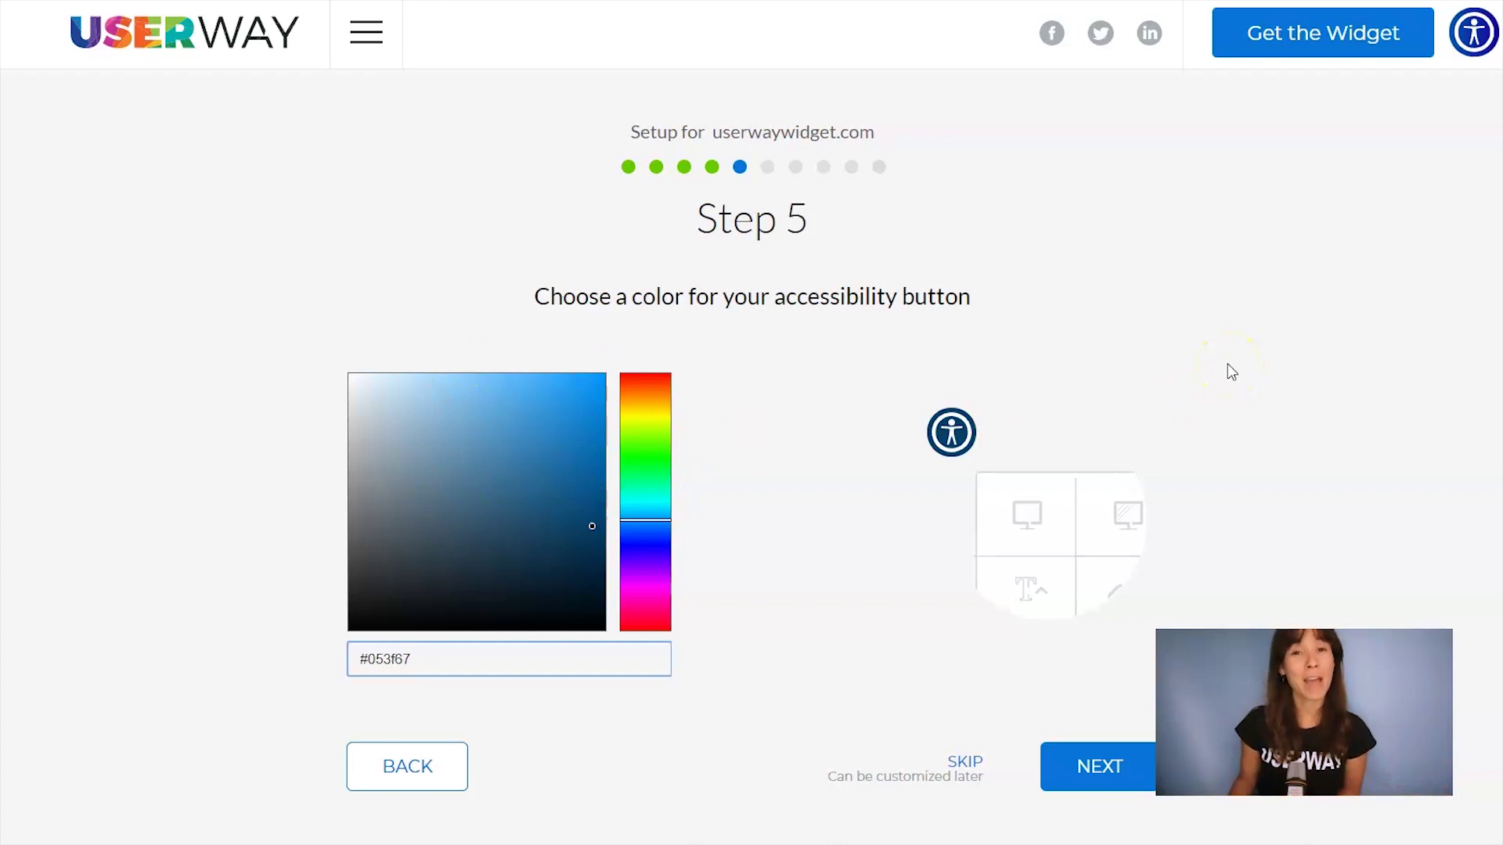
Keep the default #053f67 button colour and the top-right placement
{"action": "left_click", "coordinate": [1095, 769]}
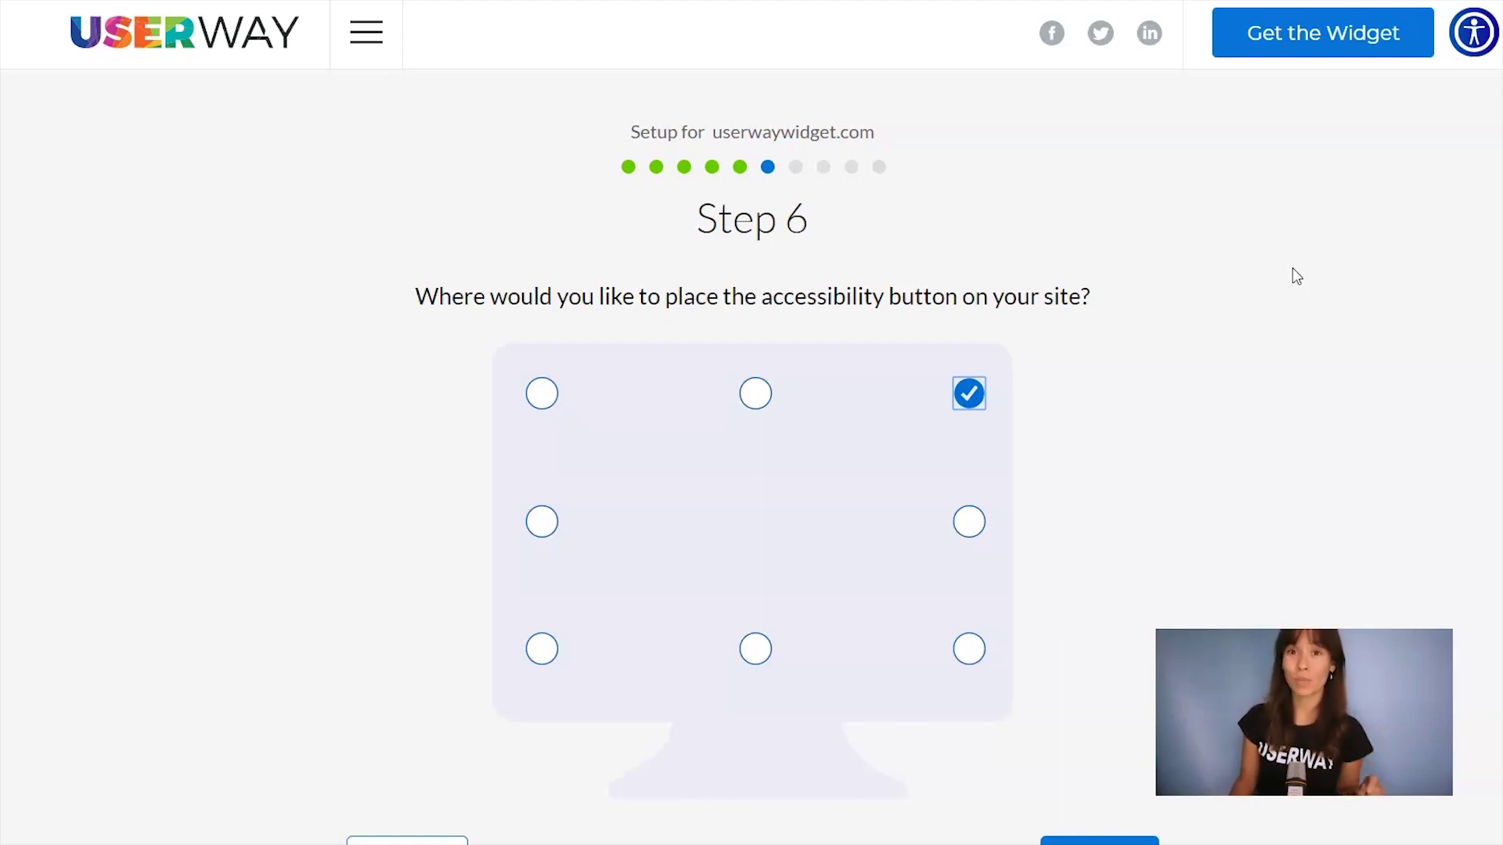
{"action": "scroll", "coordinate": [1293, 267], "scroll_direction": "down", "scroll_amount": 4}
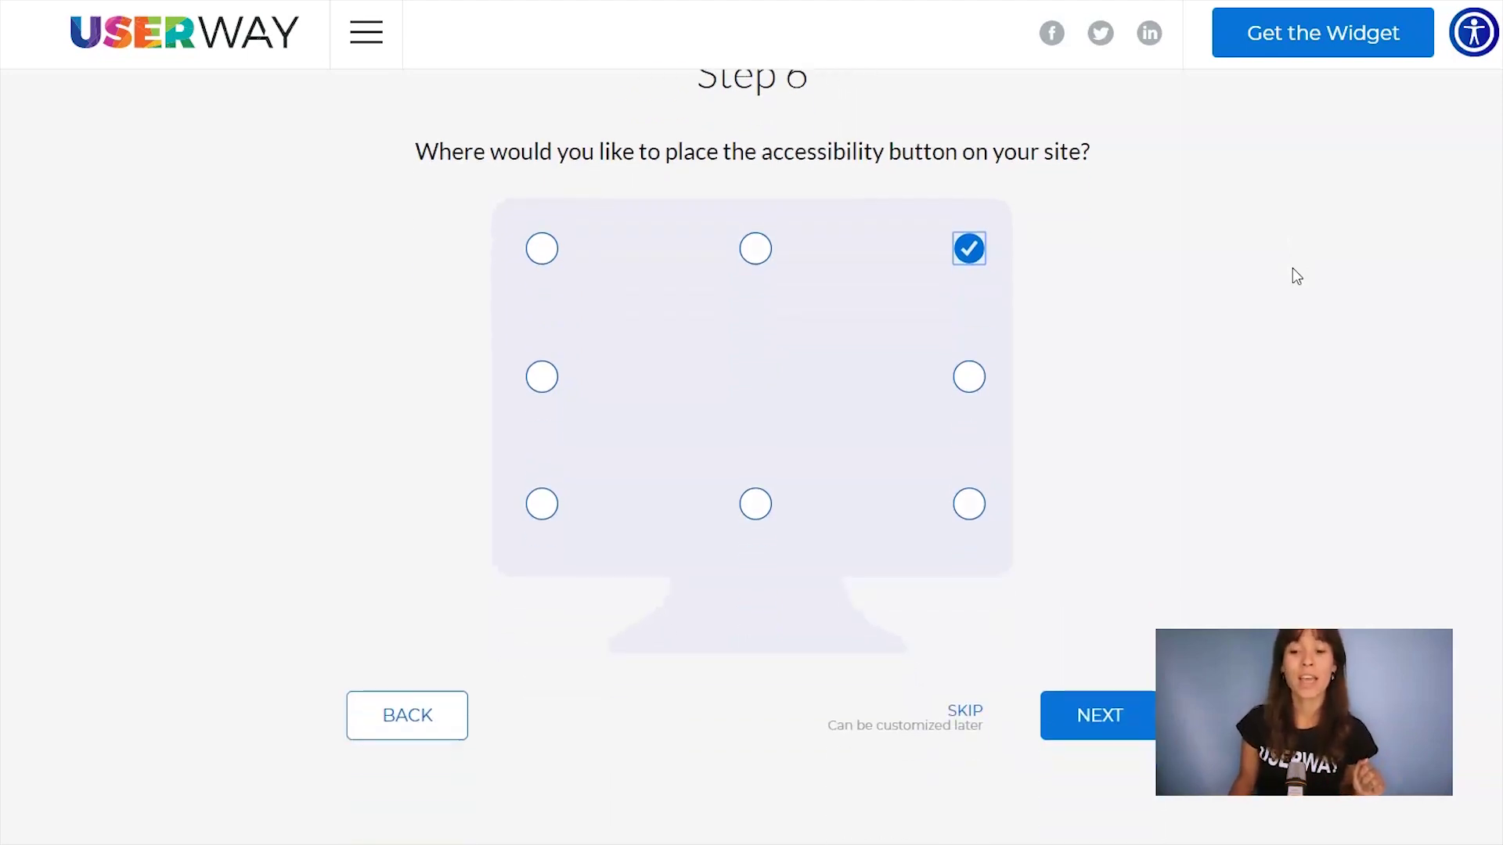
{"action": "left_click", "coordinate": [1119, 621]}
{"action": "scroll", "coordinate": [1293, 284], "scroll_direction": "up", "scroll_amount": 2}
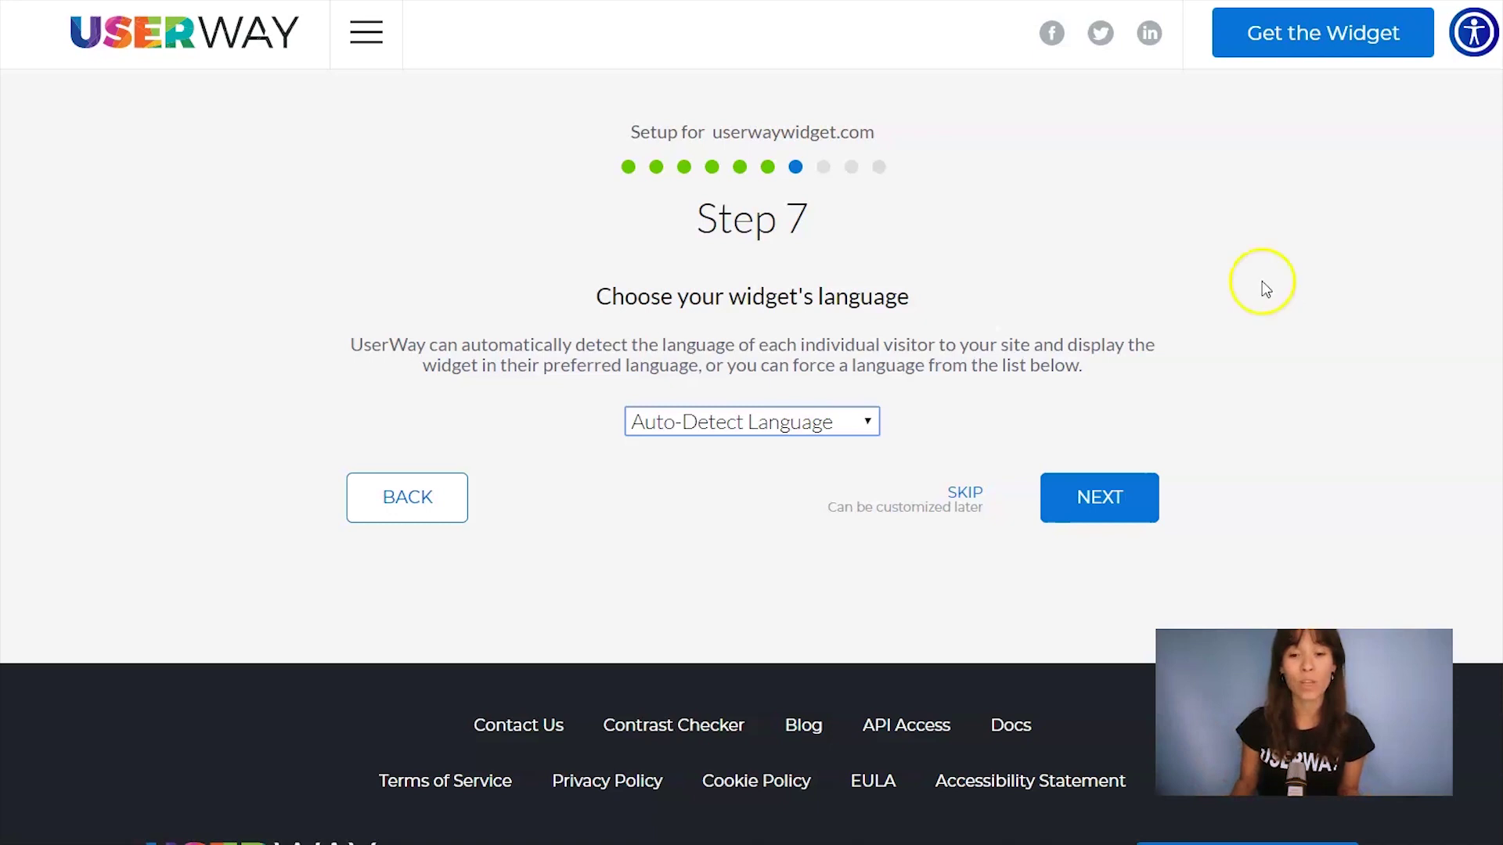
Leave the widget language on Auto-Detect Language and continue
{"action": "left_click", "coordinate": [866, 422]}
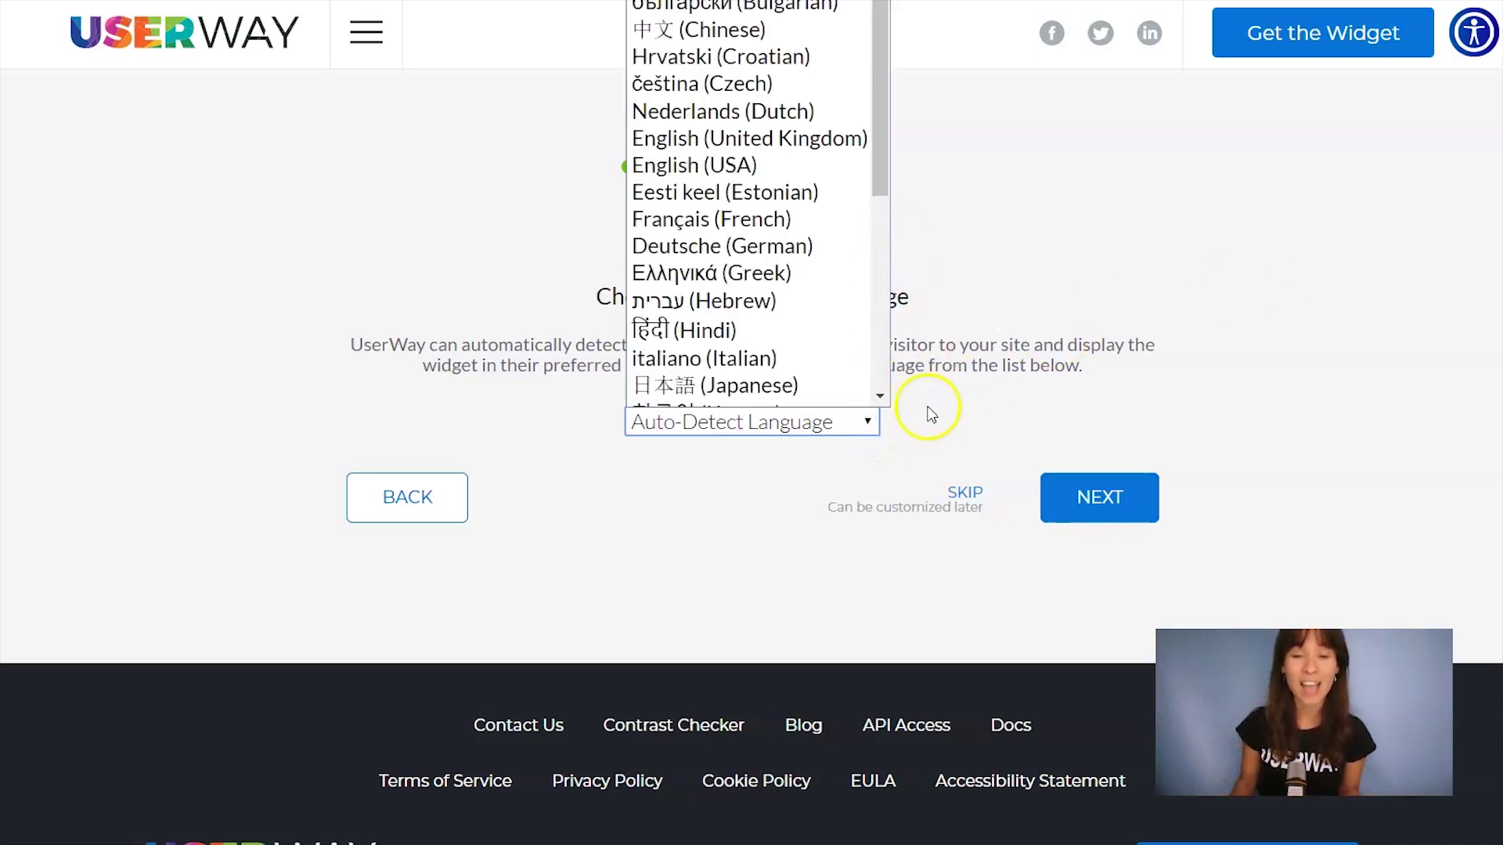
{"action": "left_click", "coordinate": [997, 393]}
{"action": "left_click", "coordinate": [1046, 505]}
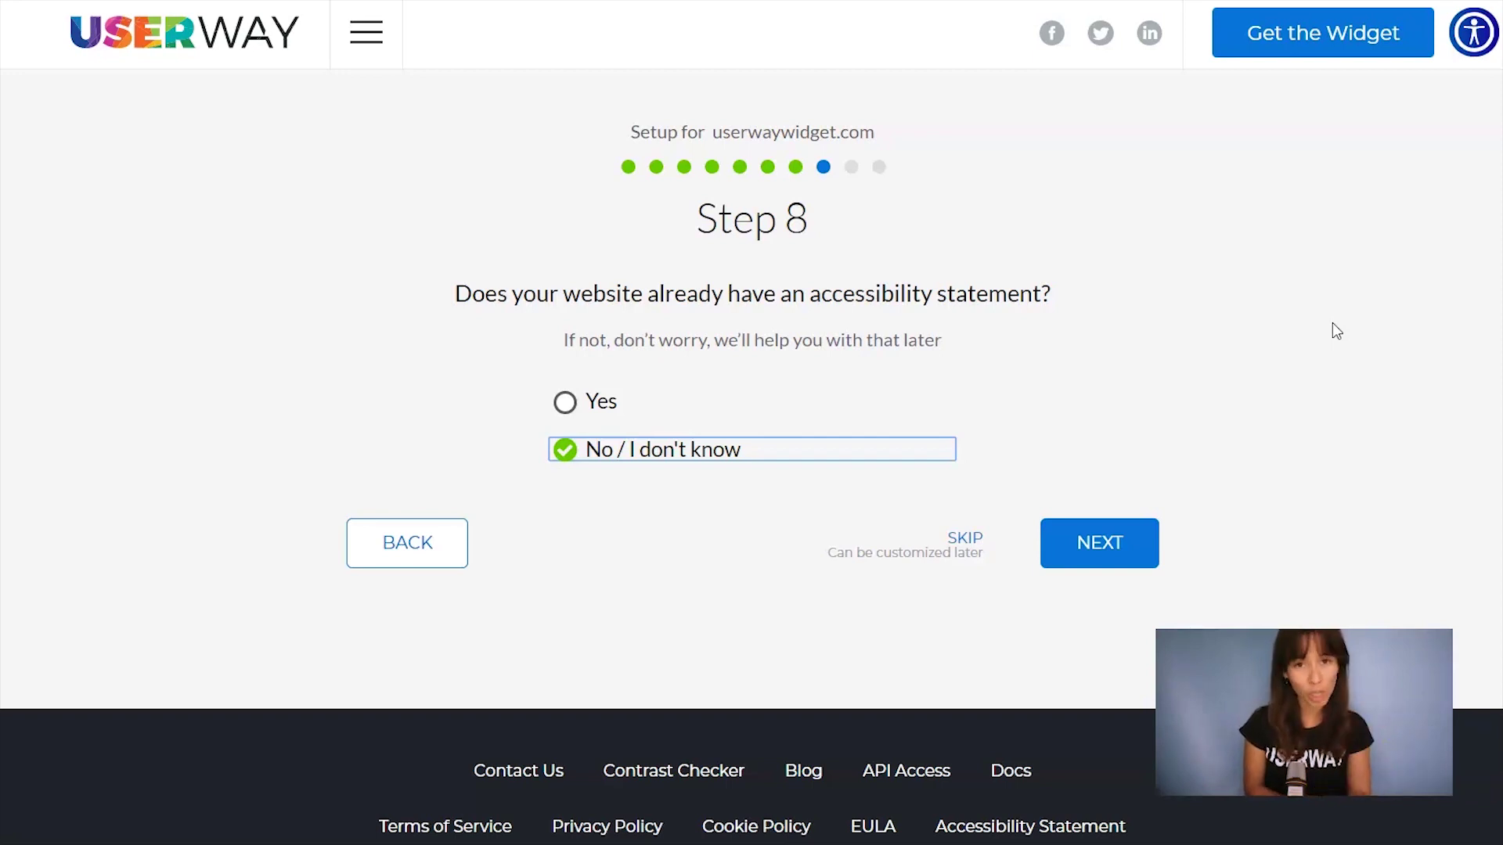
Answer 'No / I don't know' on the accessibility statement and pick 'I'd like to learn more' on white-label
{"action": "left_click", "coordinate": [1325, 328]}
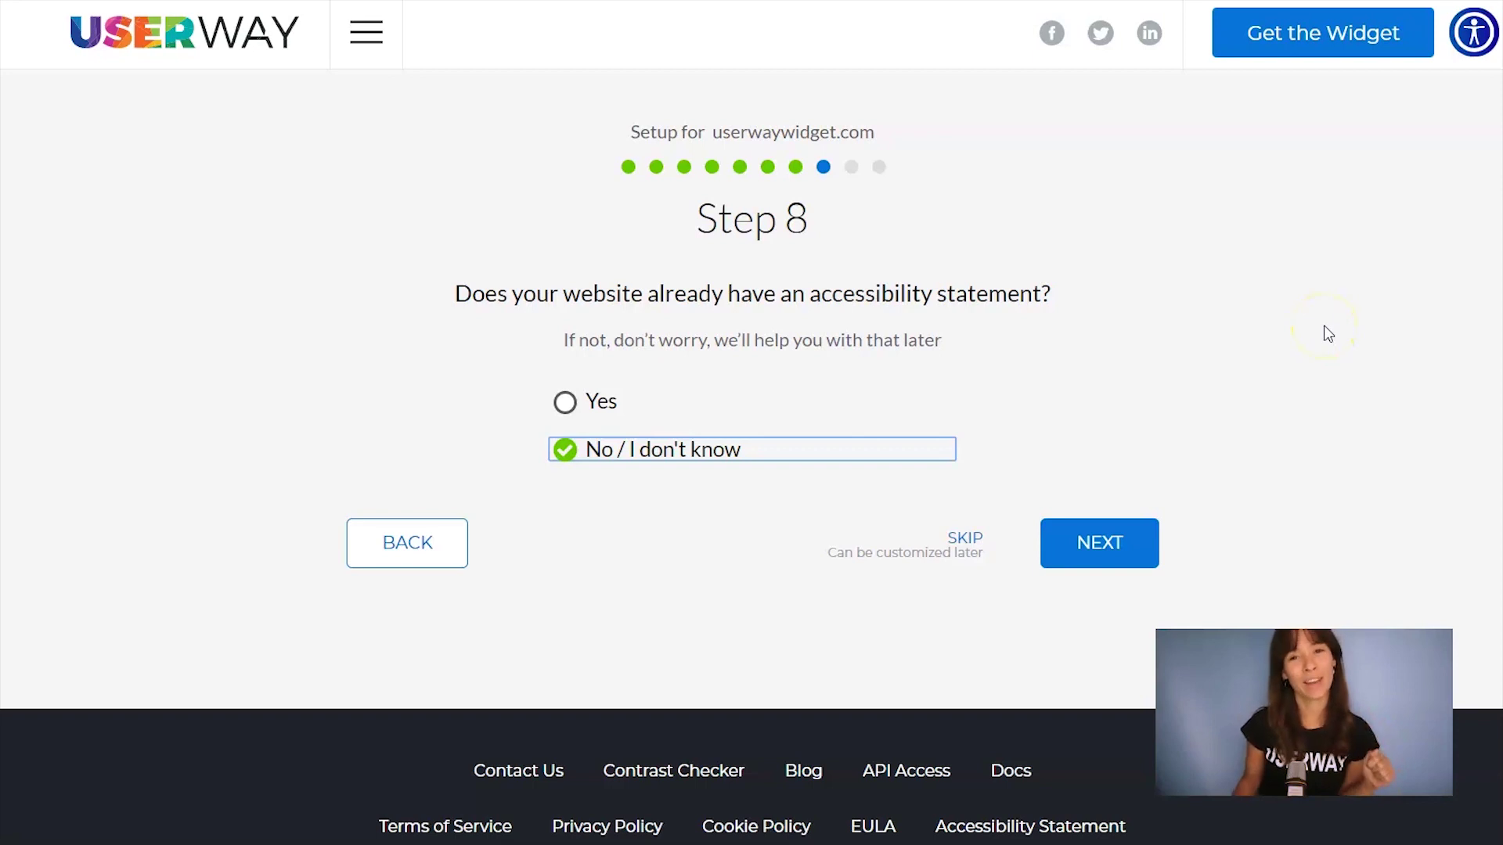
{"action": "left_click", "coordinate": [1096, 546]}
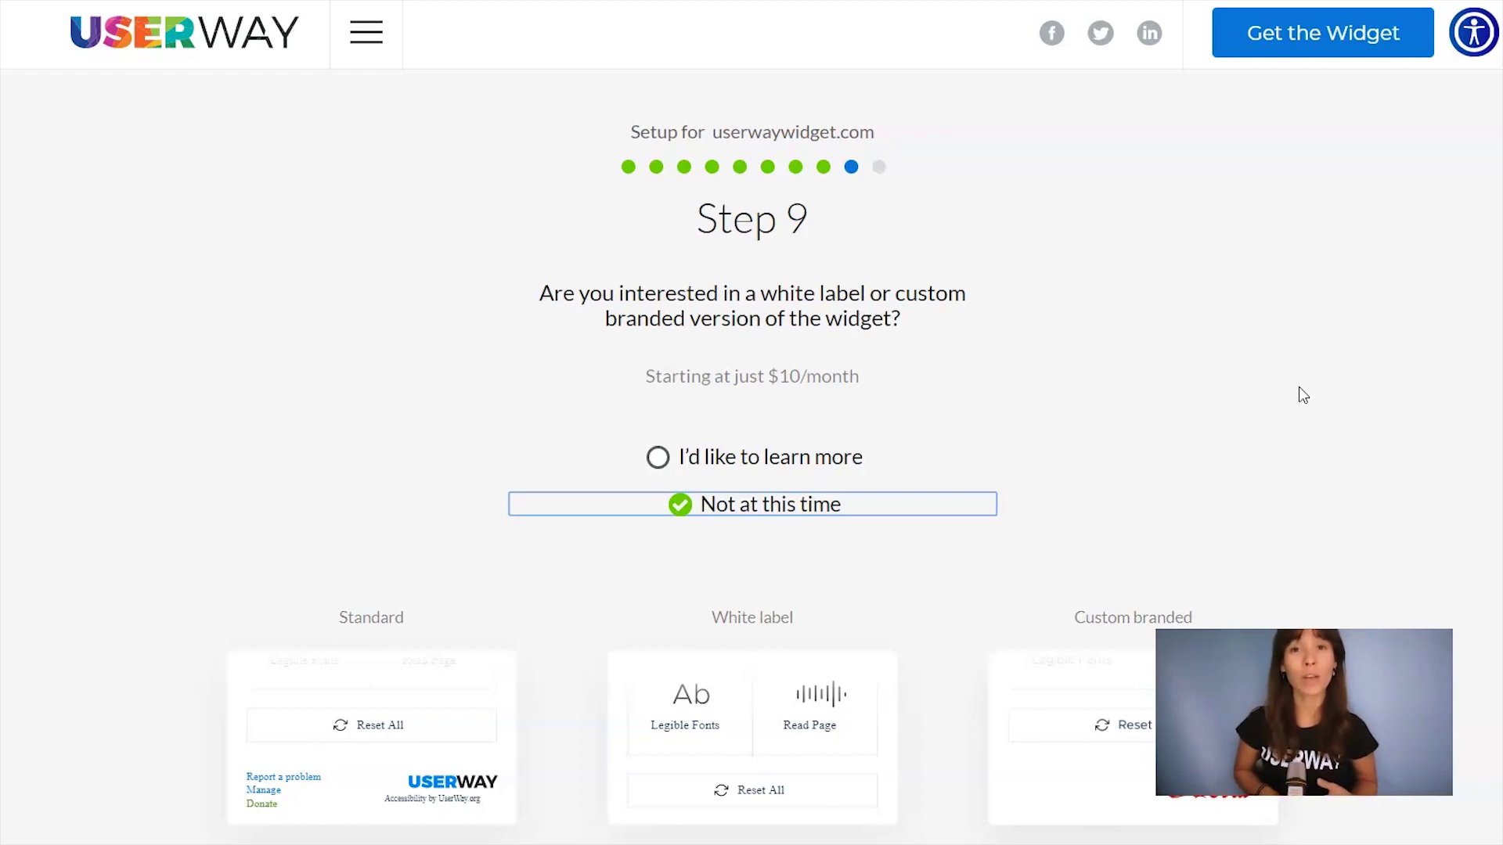
{"action": "left_click", "coordinate": [707, 461]}
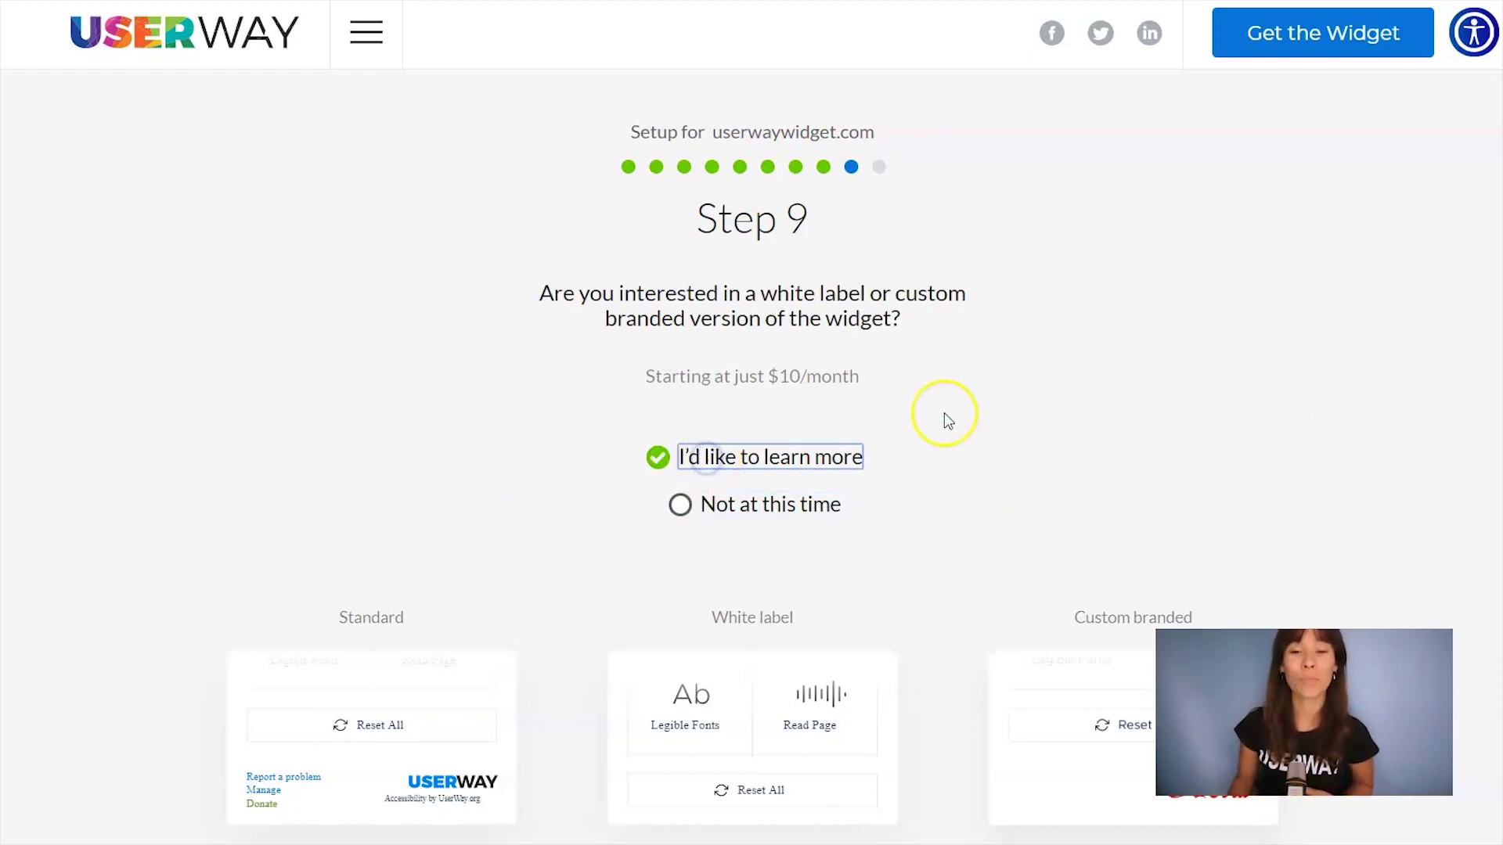
{"action": "scroll", "coordinate": [944, 421], "scroll_direction": "down", "scroll_amount": 6}
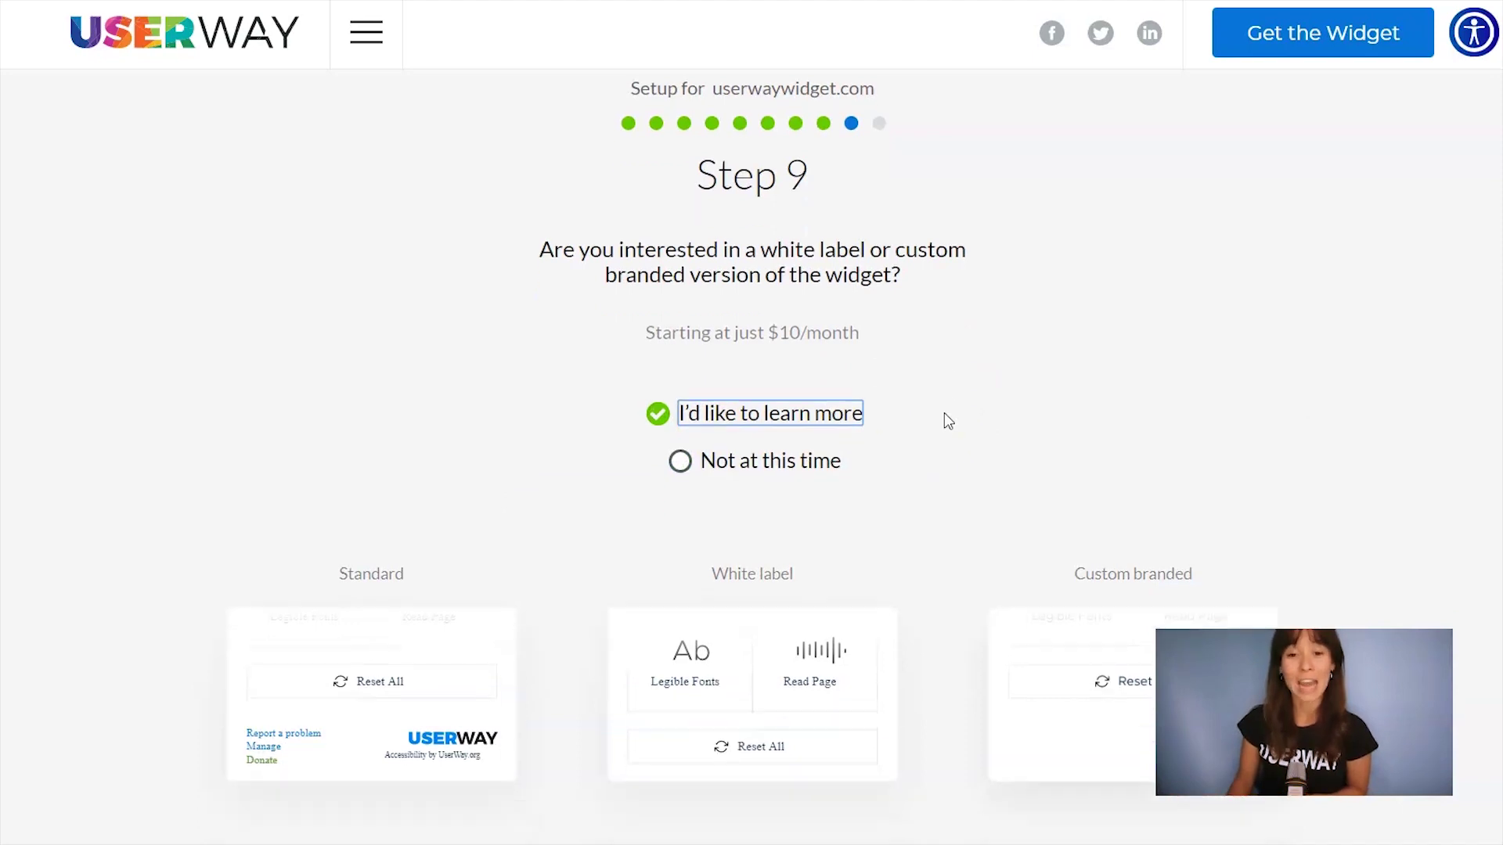
Reach the Almost Done page and copy the Basic Script embed code
{"action": "left_click", "coordinate": [1116, 474]}
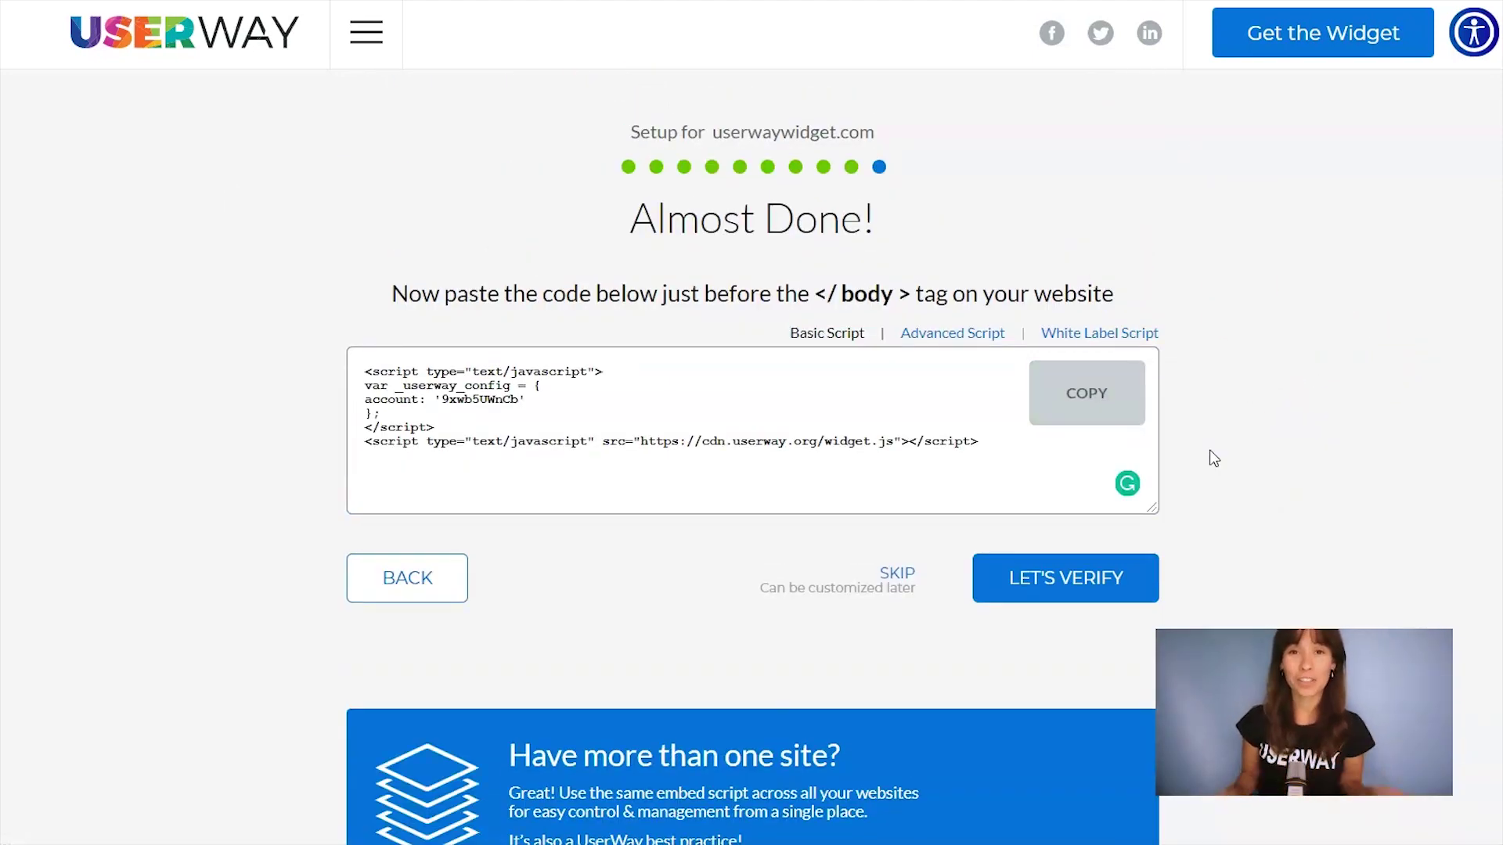
{"action": "left_click", "coordinate": [1092, 403]}
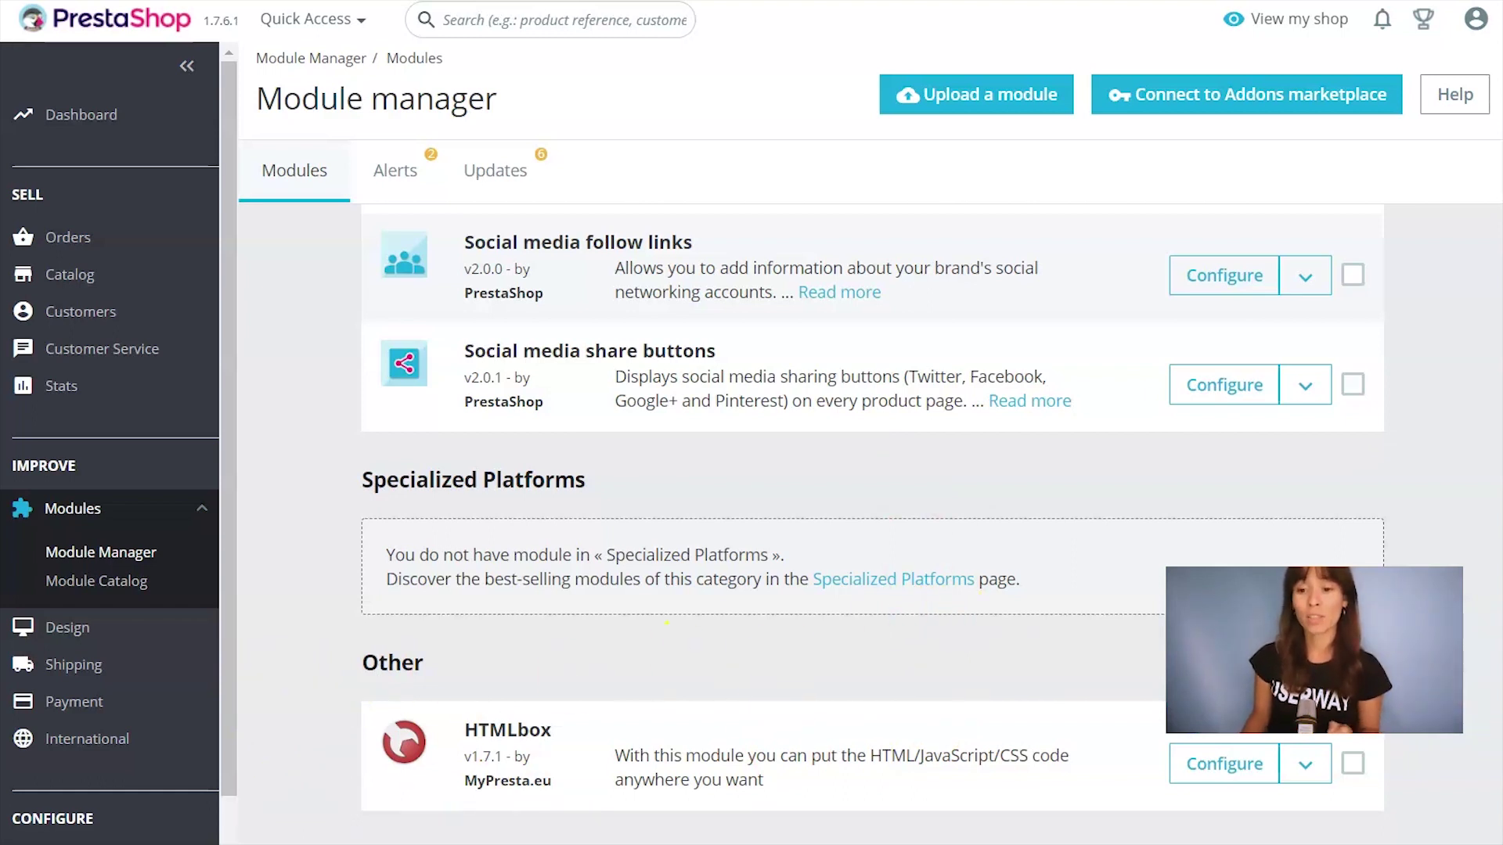
Open the HTMLbox module's Configure page and scroll down to its content editor
{"action": "left_click", "coordinate": [1225, 765]}
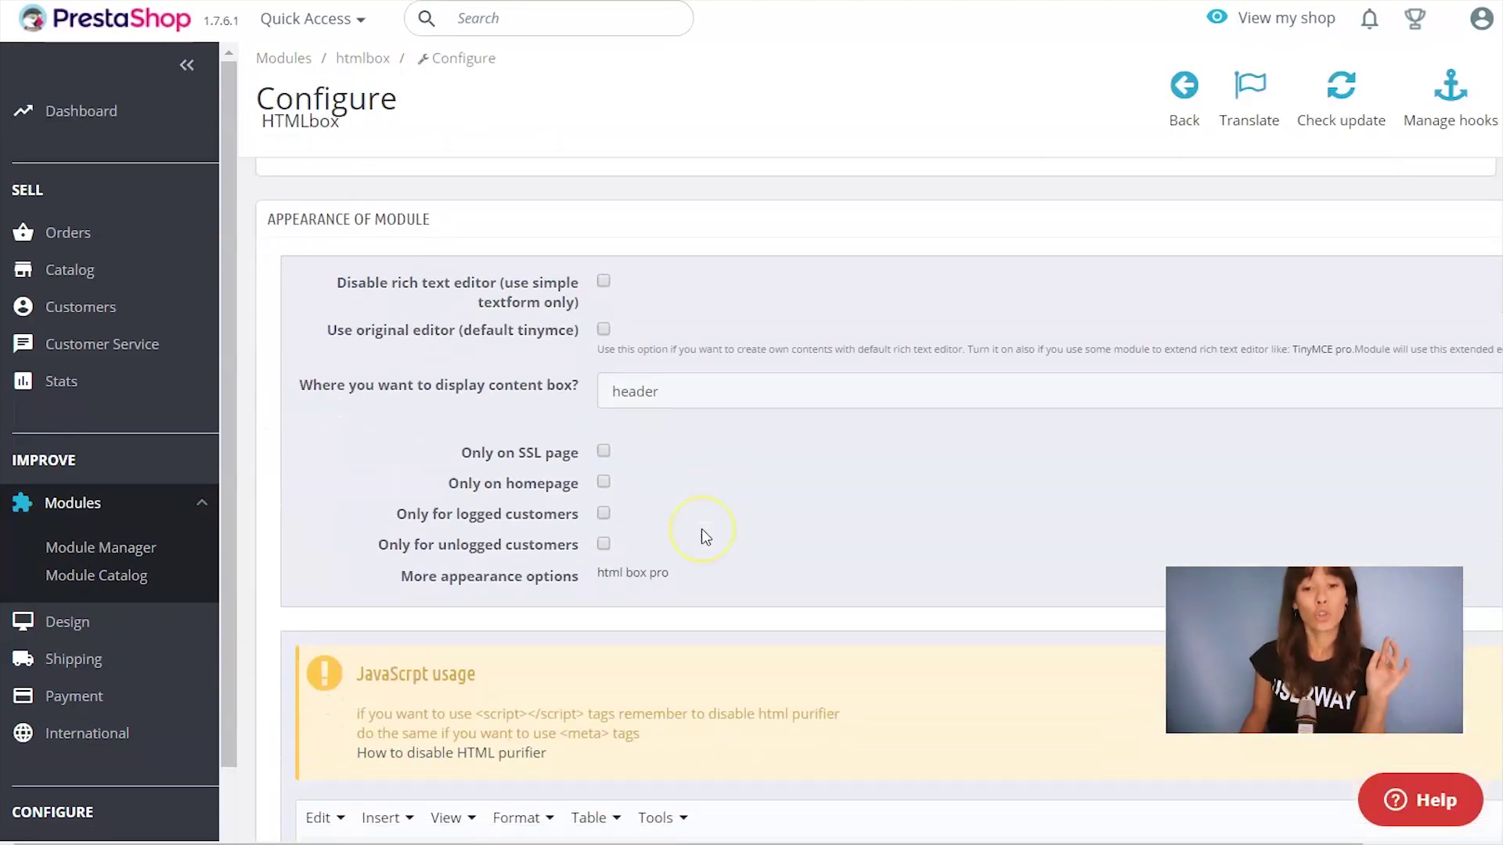
{"action": "scroll", "coordinate": [701, 528], "scroll_direction": "down", "scroll_amount": 5}
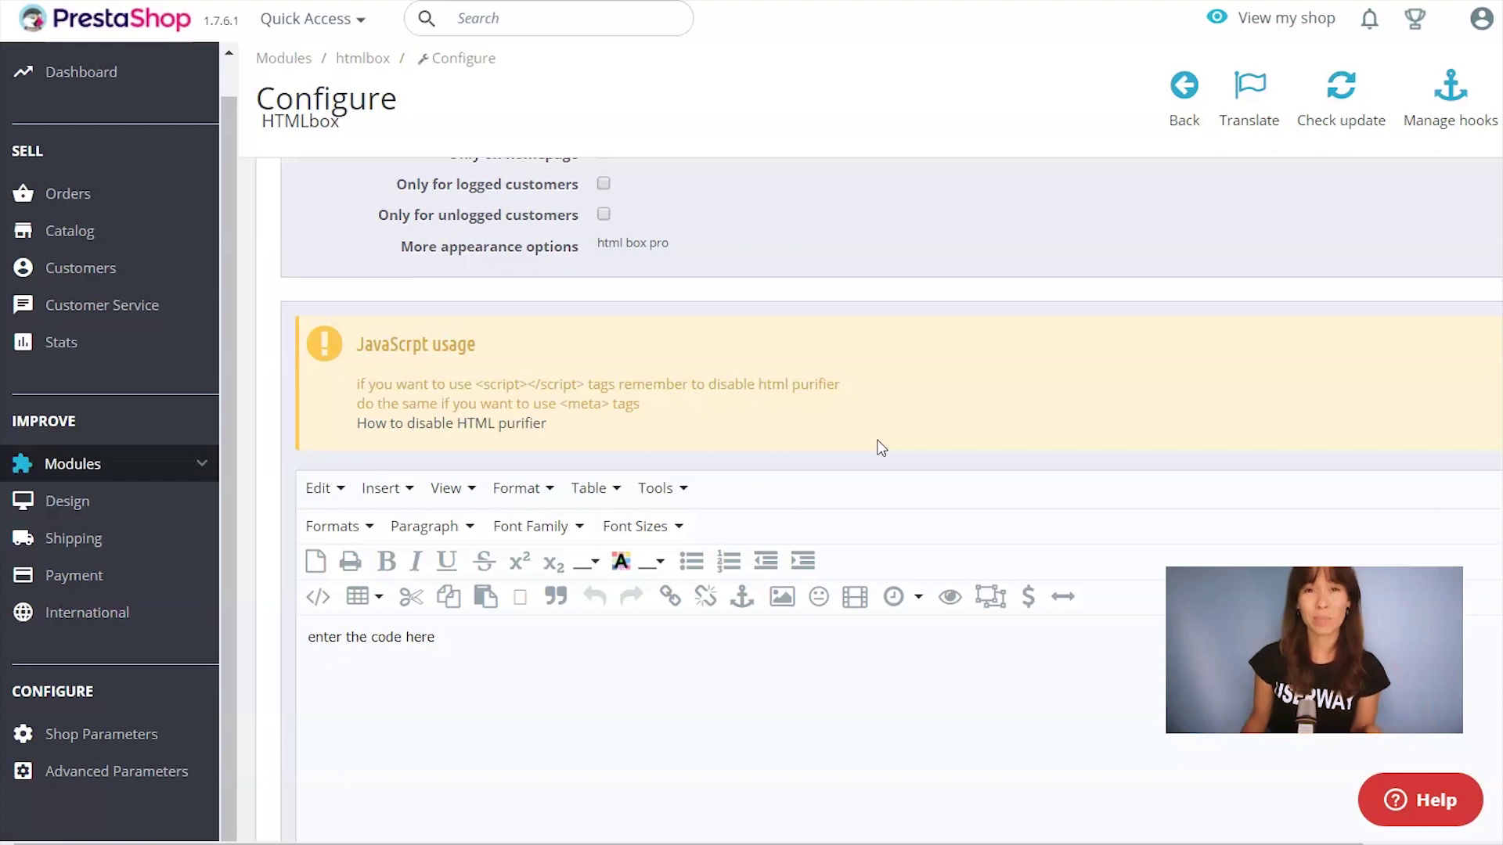
{"action": "left_click", "coordinate": [832, 457]}
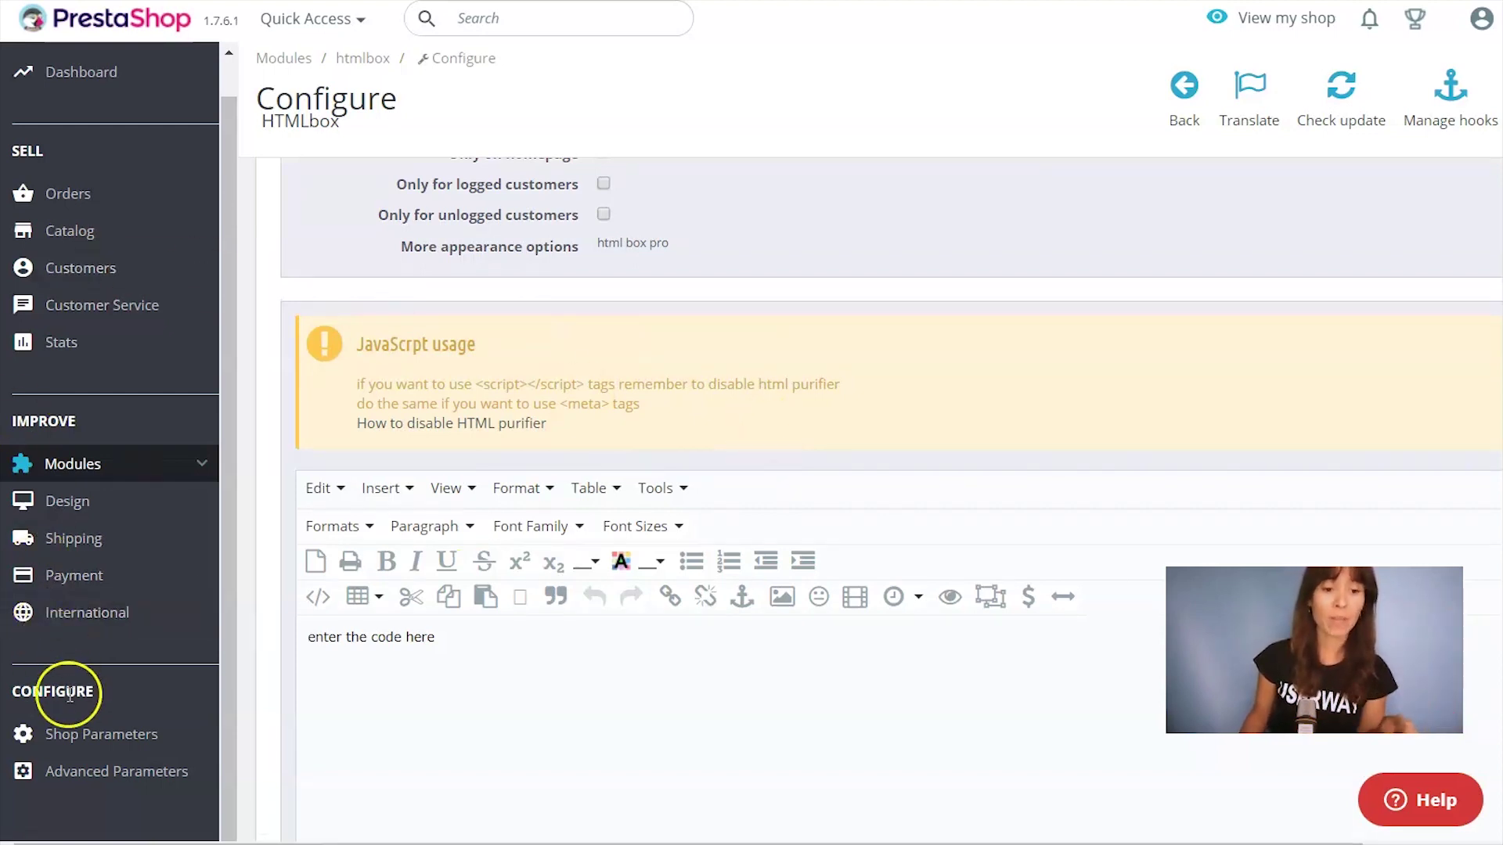
Open Shop Parameters > General in a new tab and verify Use HTMLPurifier Library is NO
{"action": "left_click", "coordinate": [75, 743]}
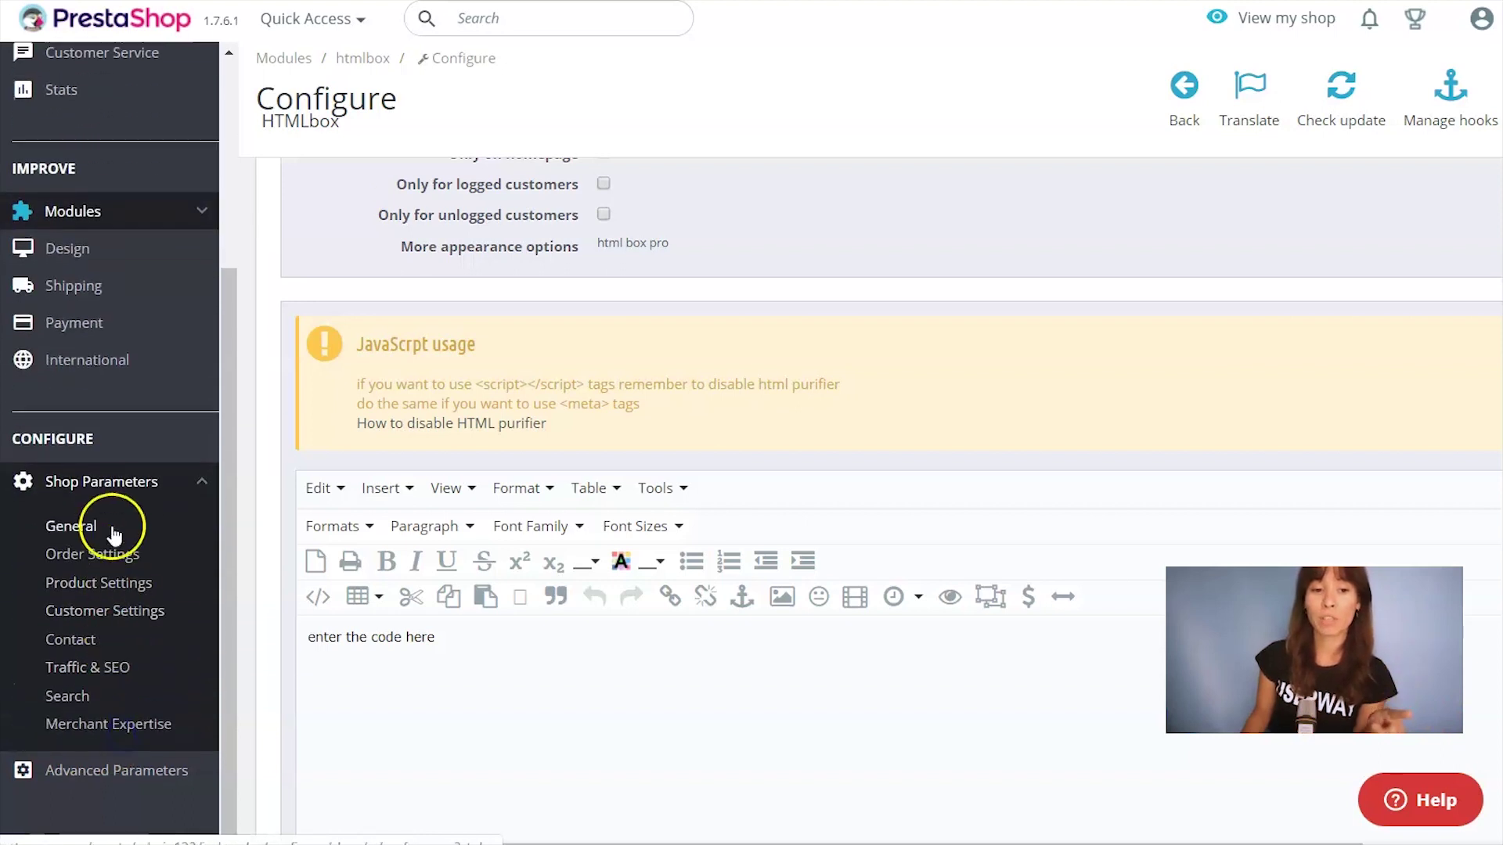
{"action": "left_click", "coordinate": [71, 532]}
{"action": "right_click", "coordinate": [71, 537]}
{"action": "left_click", "coordinate": [100, 547]}
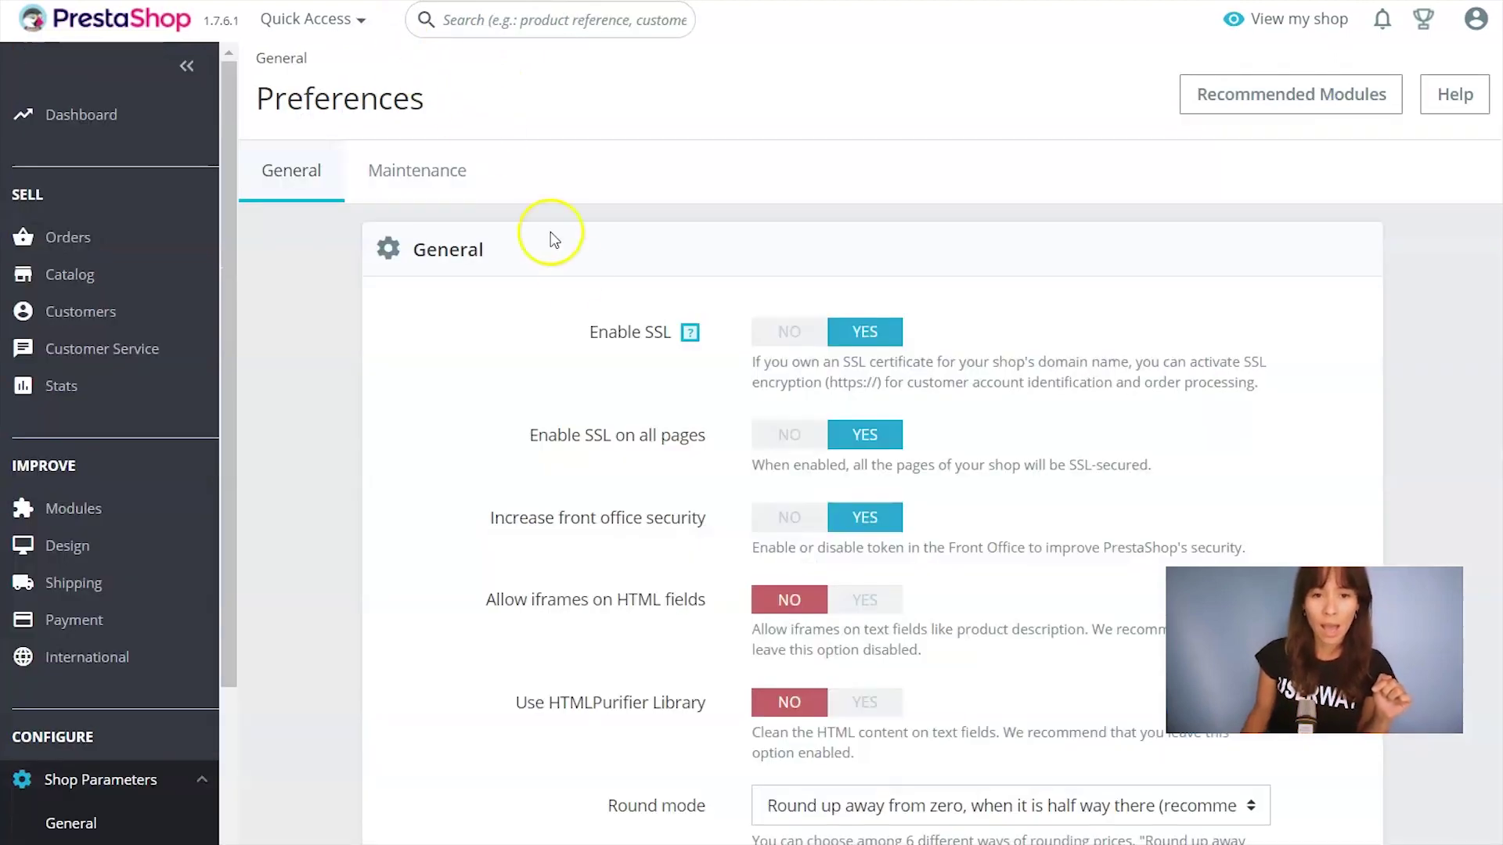
{"action": "scroll", "coordinate": [570, 268], "scroll_direction": "down", "scroll_amount": 3}
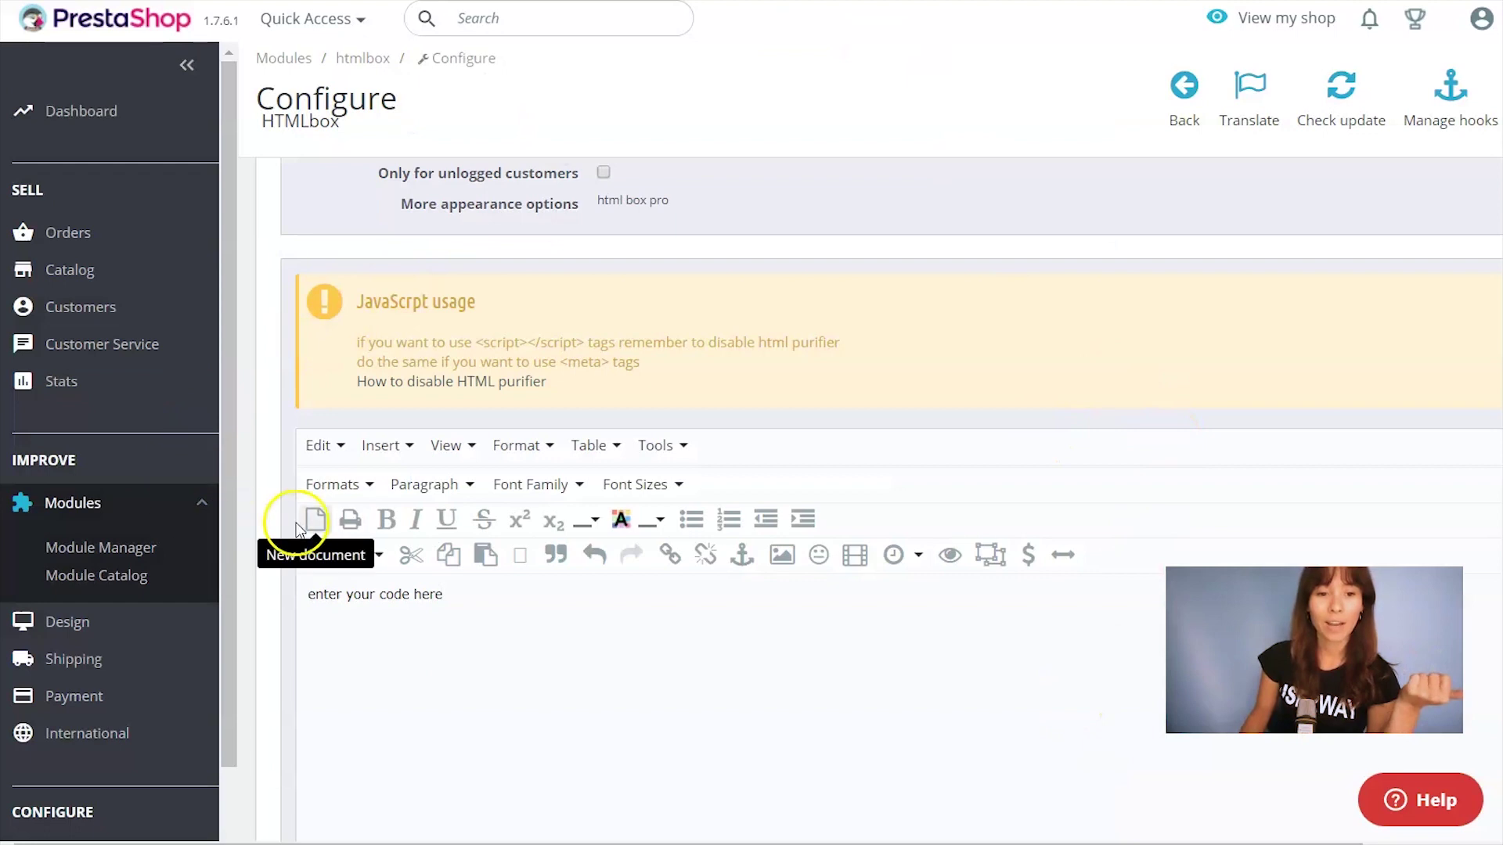
Replace the HTMLbox editor's source code with the UserWay script and save the module settings
{"action": "left_click", "coordinate": [311, 549]}
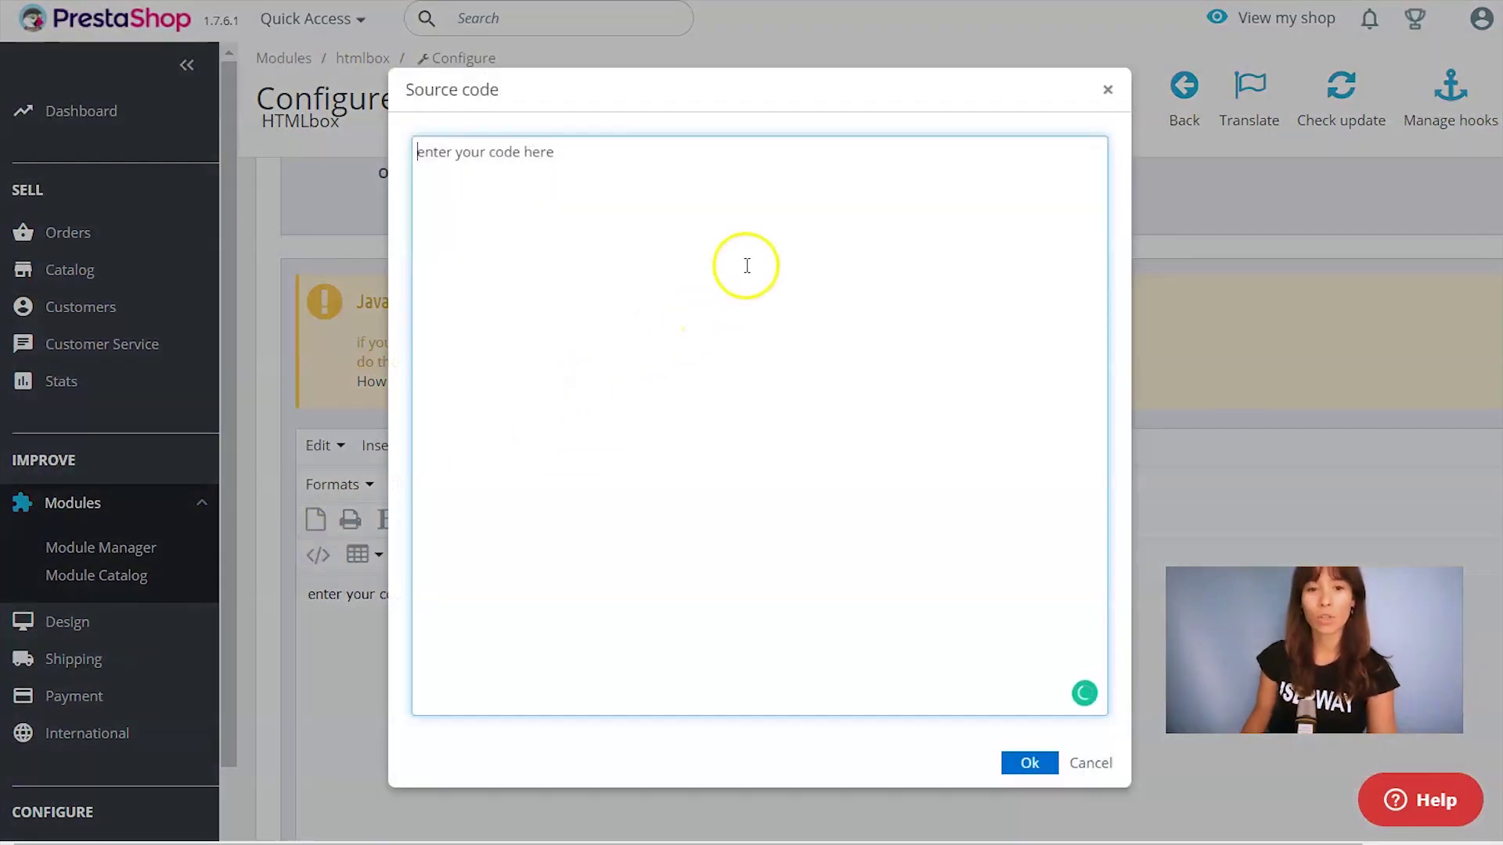
{"action": "key", "text": "ctrl+a"}
{"action": "key", "text": "ctrl+v"}
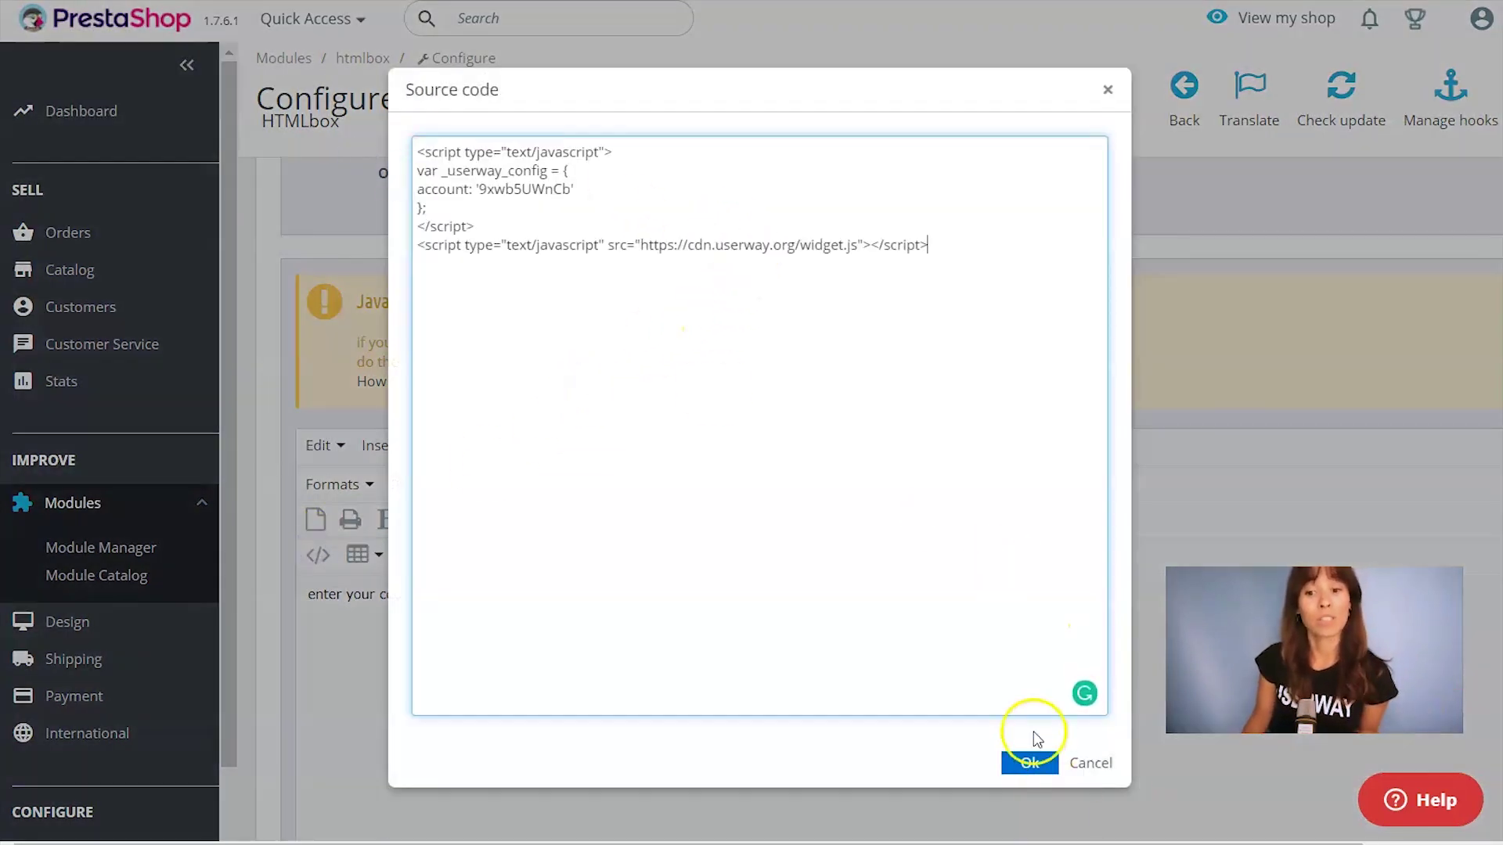
{"action": "left_click", "coordinate": [1029, 763]}
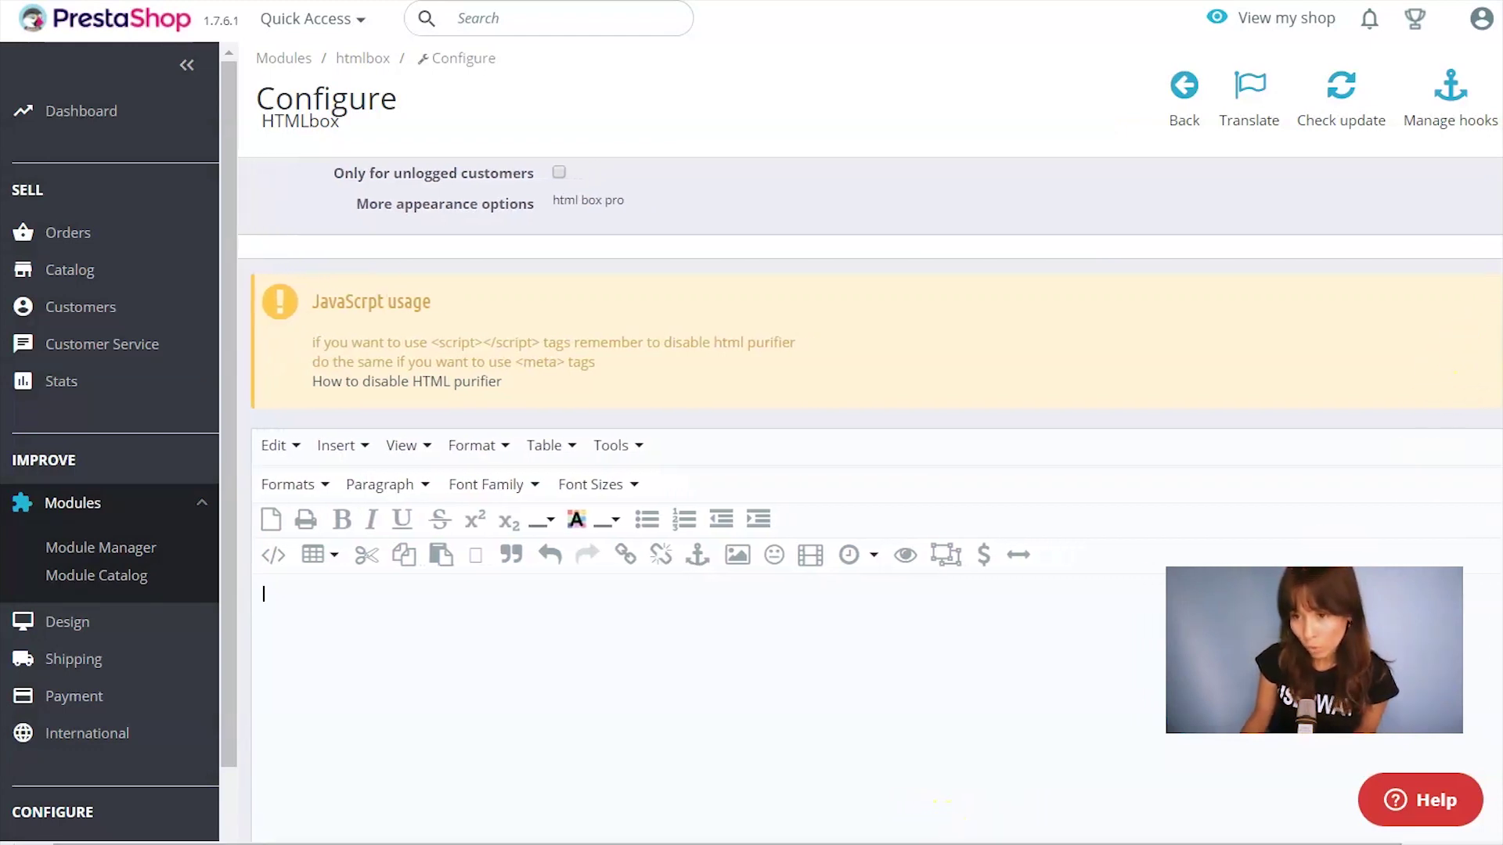
{"action": "scroll", "coordinate": [868, 493], "scroll_direction": "down", "scroll_amount": 4}
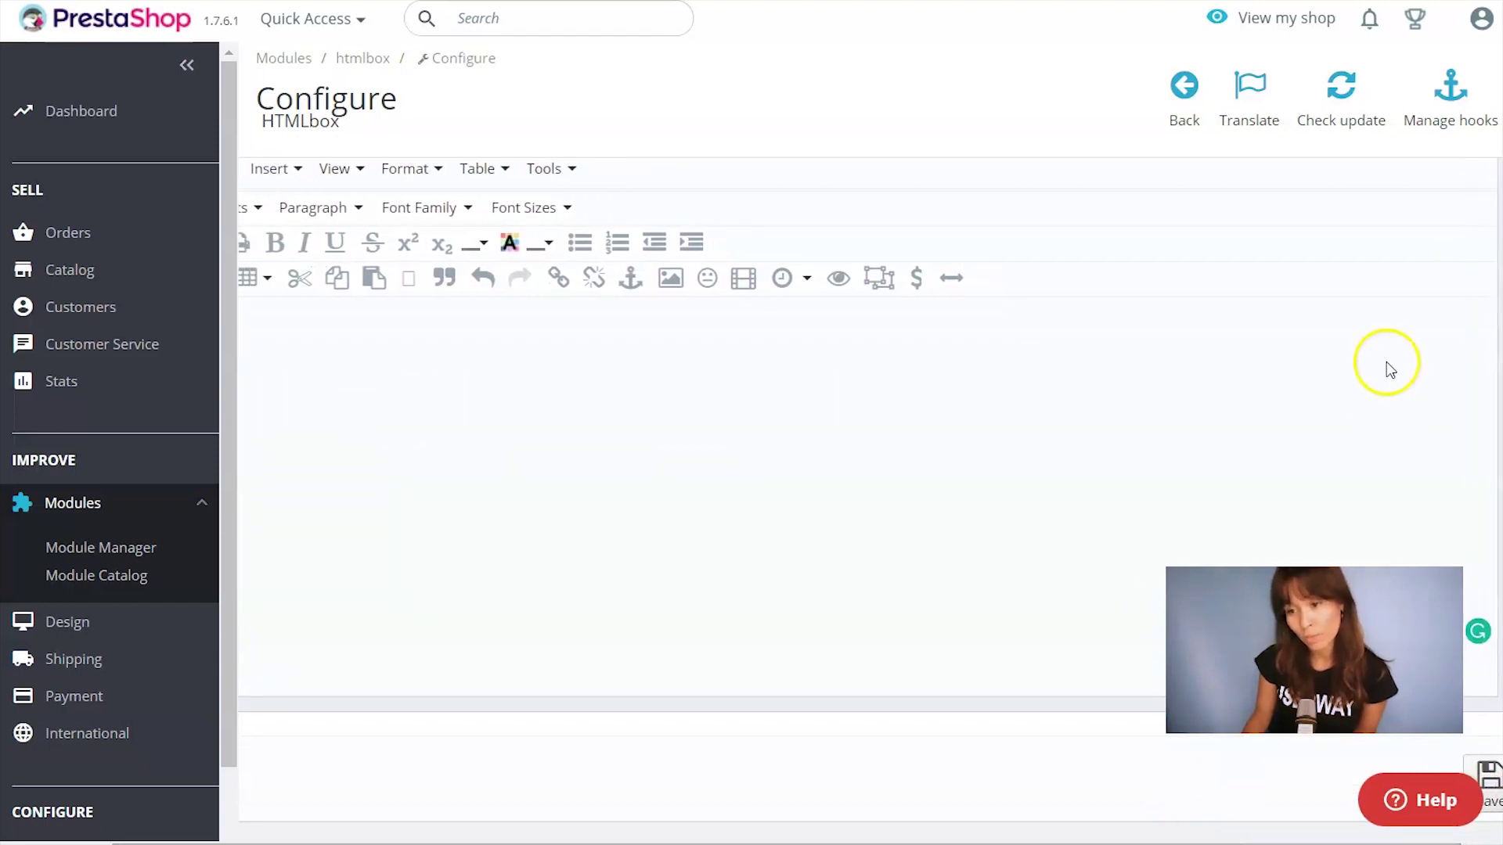
{"action": "scroll", "coordinate": [868, 493], "scroll_direction": "down", "scroll_amount": 1}
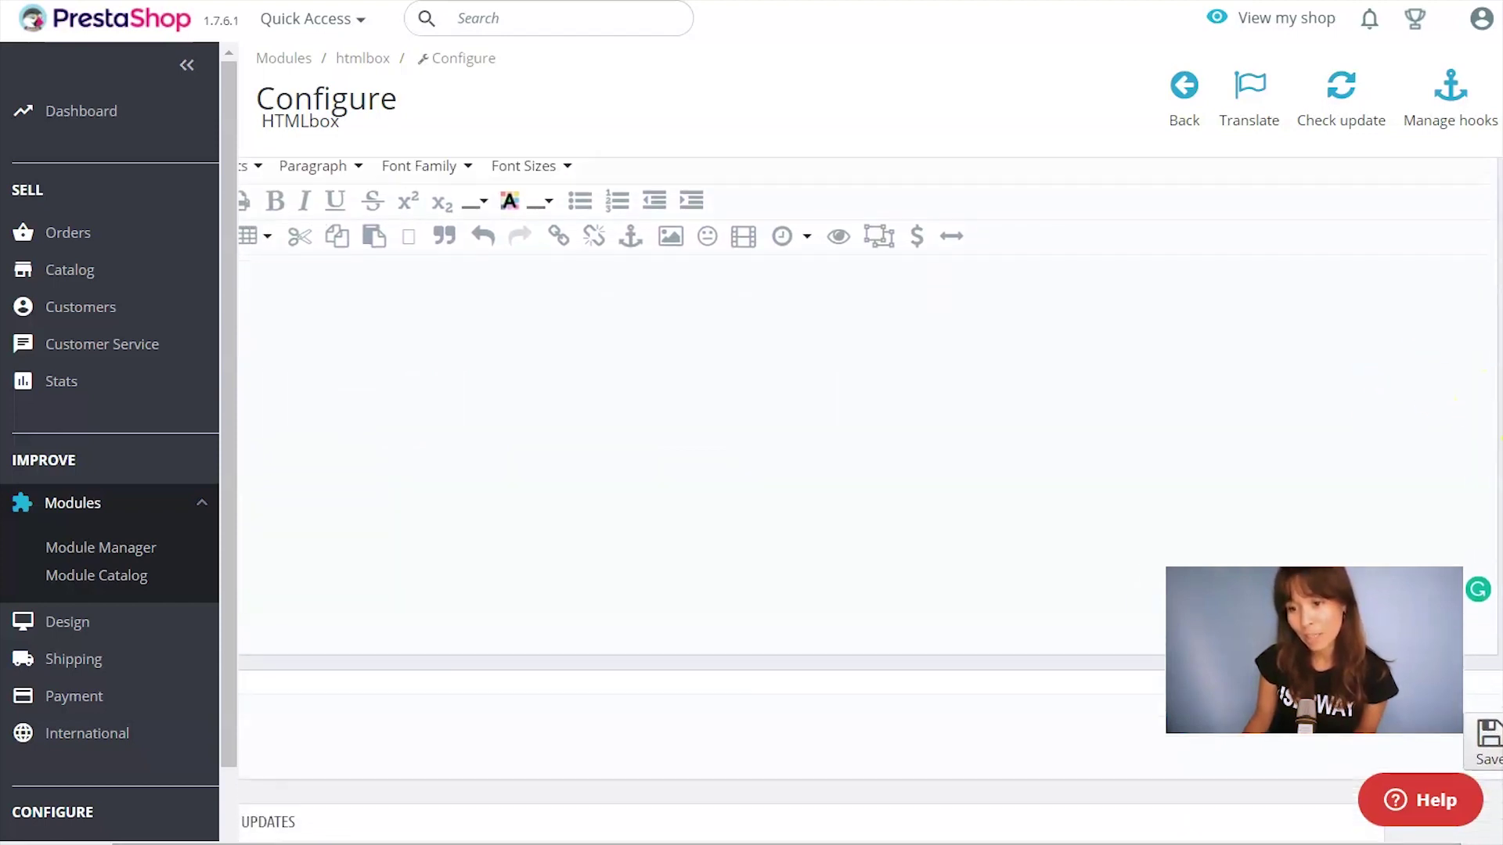
{"action": "left_click", "coordinate": [1486, 748]}
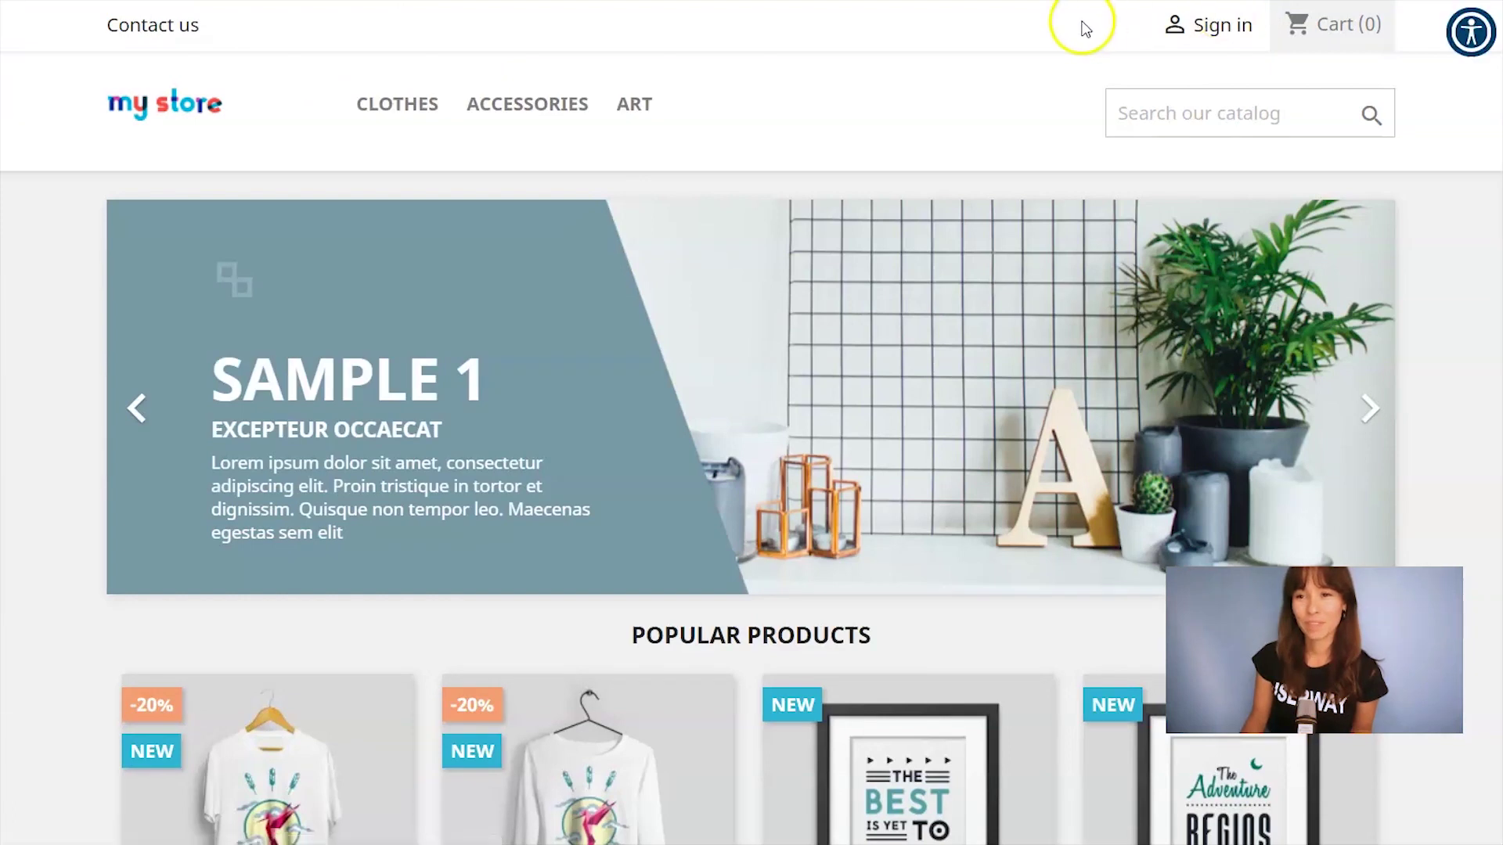
Open the Accessibility Menu from the widget icon at the storefront's top-right
{"action": "left_click", "coordinate": [1458, 43]}
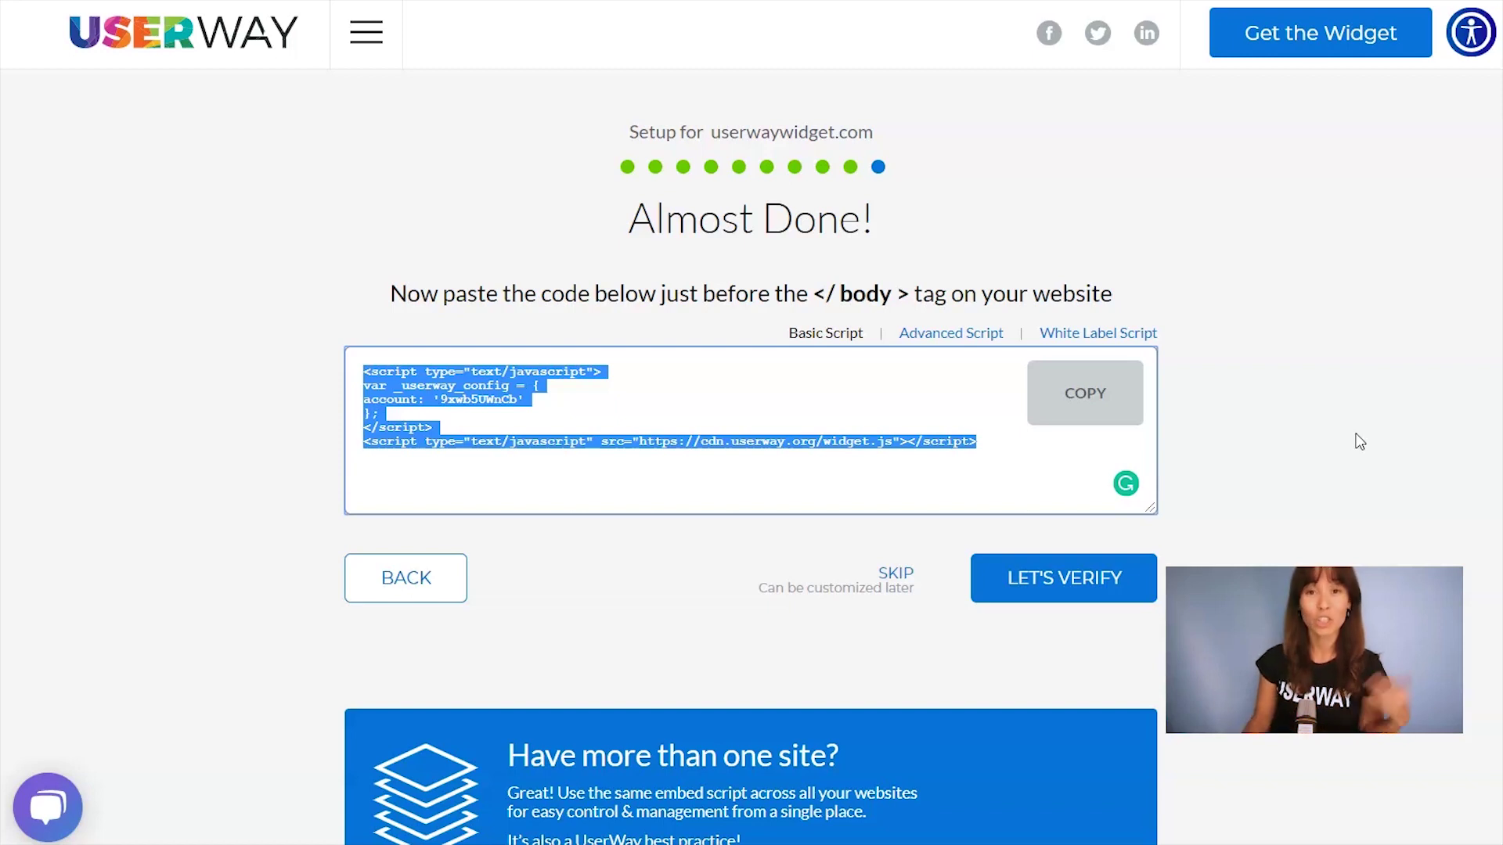
Skip verification on the Almost Done page to reach the accessibility statement
{"action": "left_click", "coordinate": [886, 575]}
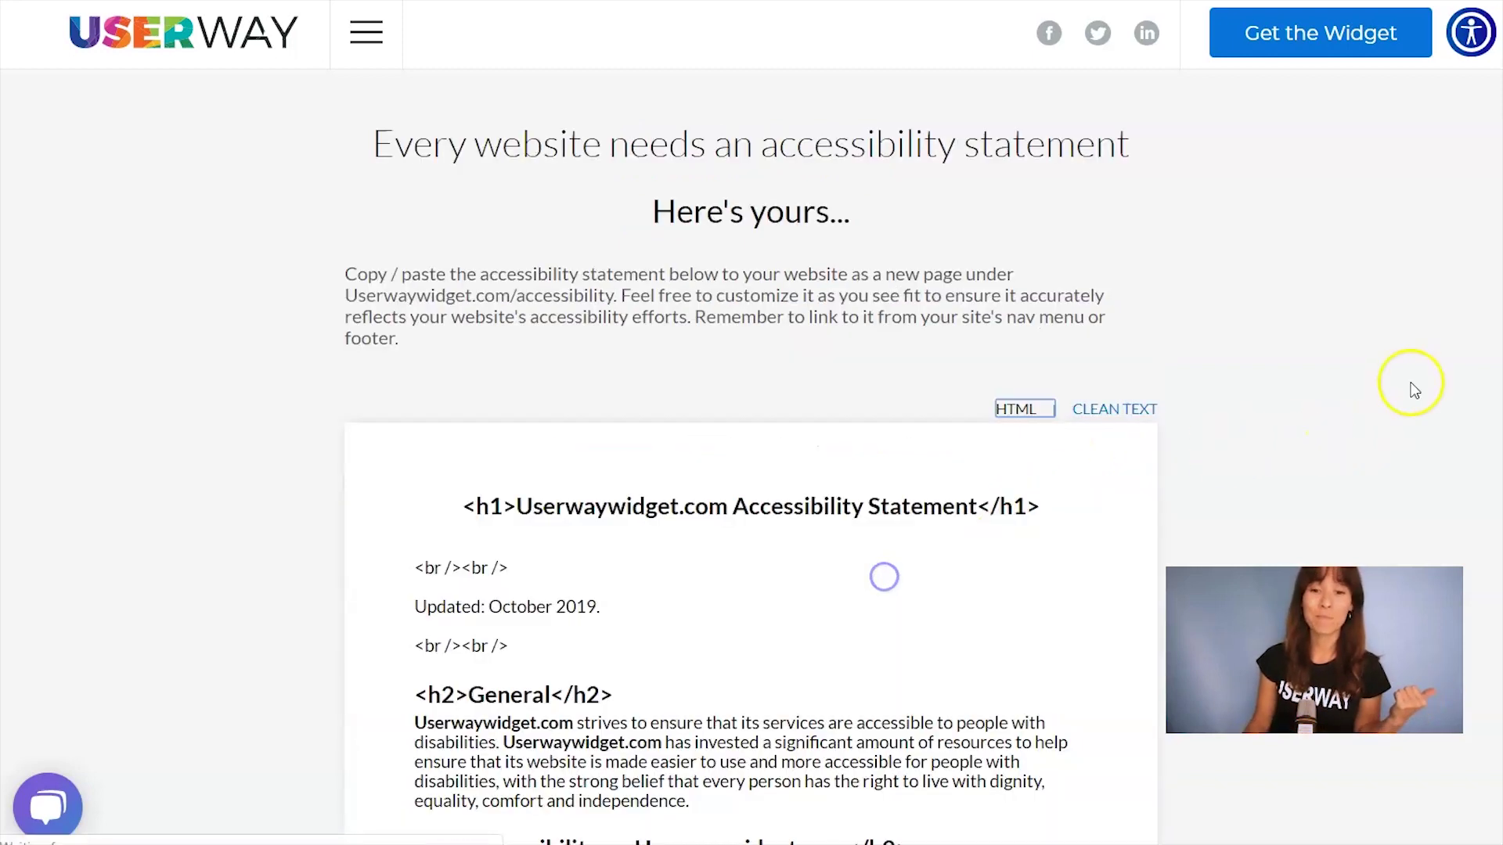